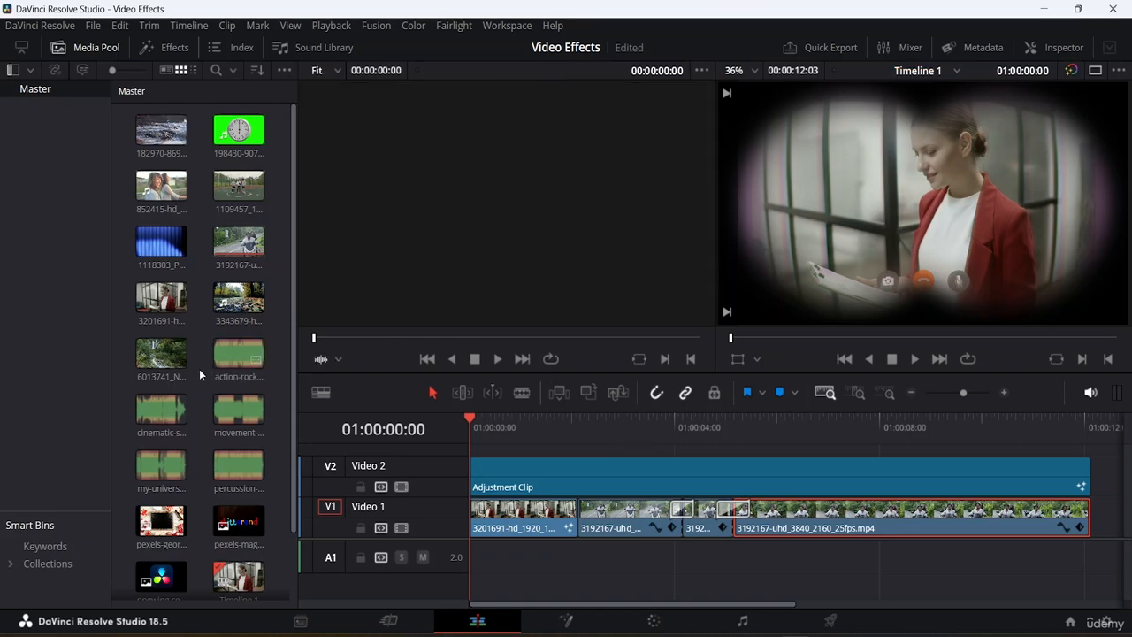
# - Preview the music clips and place cinematic-sport-action-trailer-185198.mp3 on the audio track at the timeline start
pyautogui.click(240, 355)
pyautogui.click(241, 352)
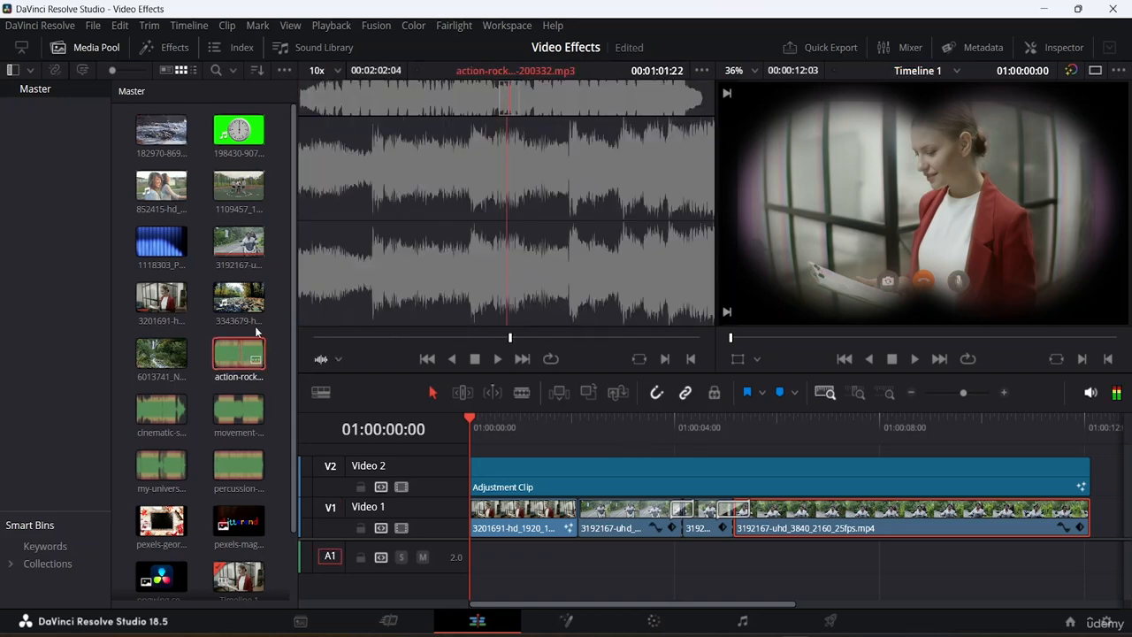
pyautogui.doubleClick(218, 345)
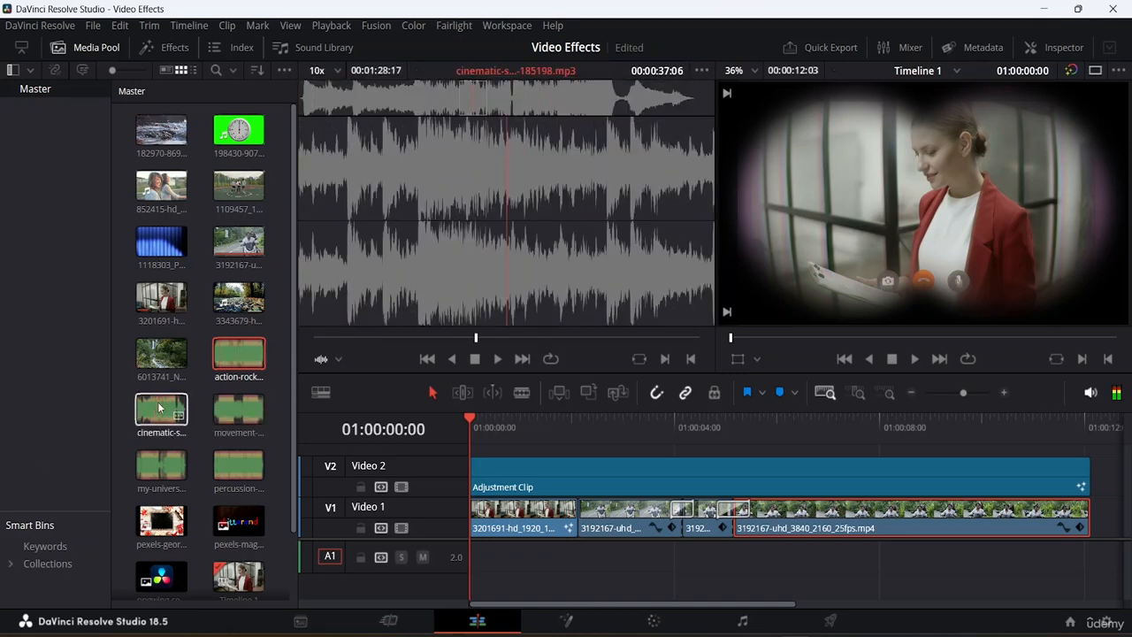
pyautogui.moveTo(162, 409); pyautogui.dragTo(491, 568)
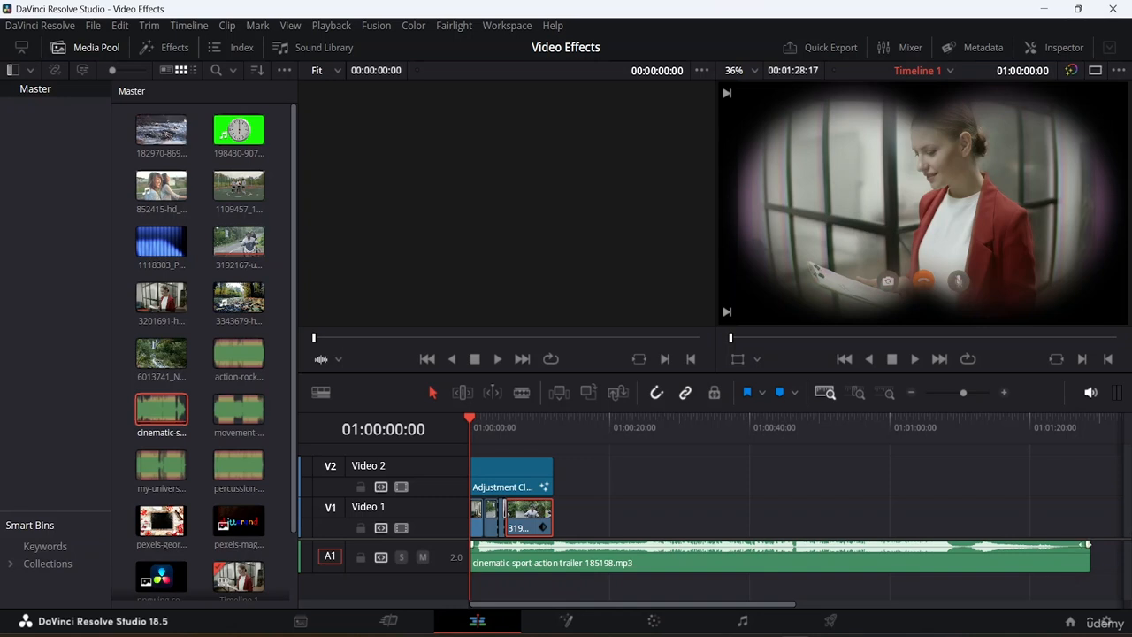
# - Trim the music clip's end back to roughly where the video clips end
pyautogui.moveTo(1089, 550); pyautogui.dragTo(560, 574)
pyautogui.hotkey('shift', 'z')
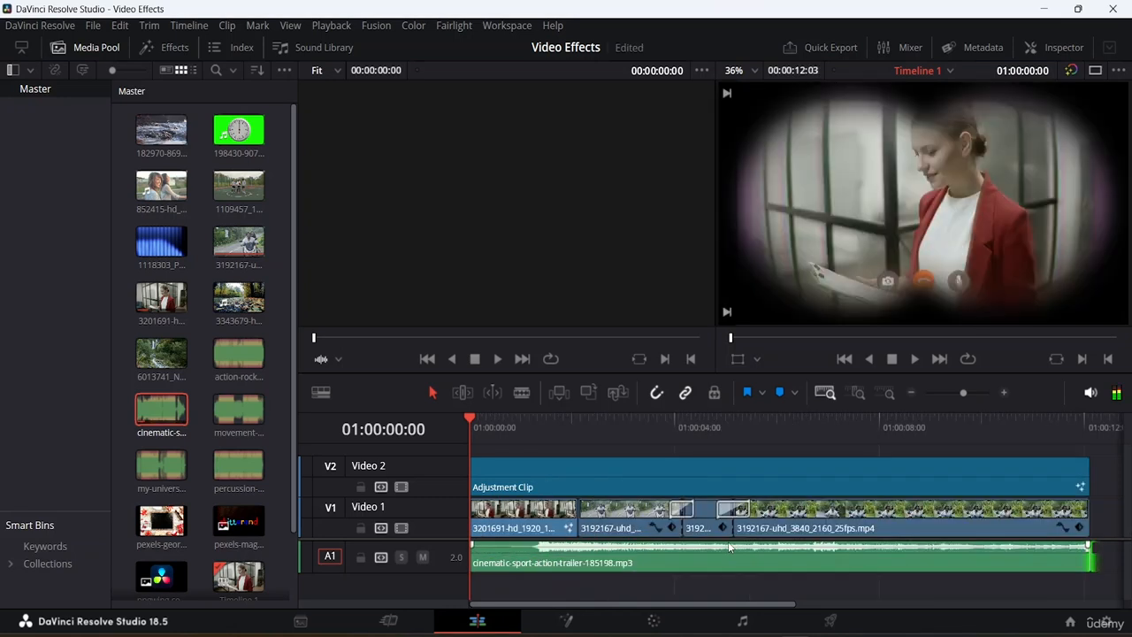
# - Trim the start of the music clip and slide it back to the beginning of the timeline
pyautogui.click(470, 549)
pyautogui.moveTo(470, 548); pyautogui.dragTo(544, 559)
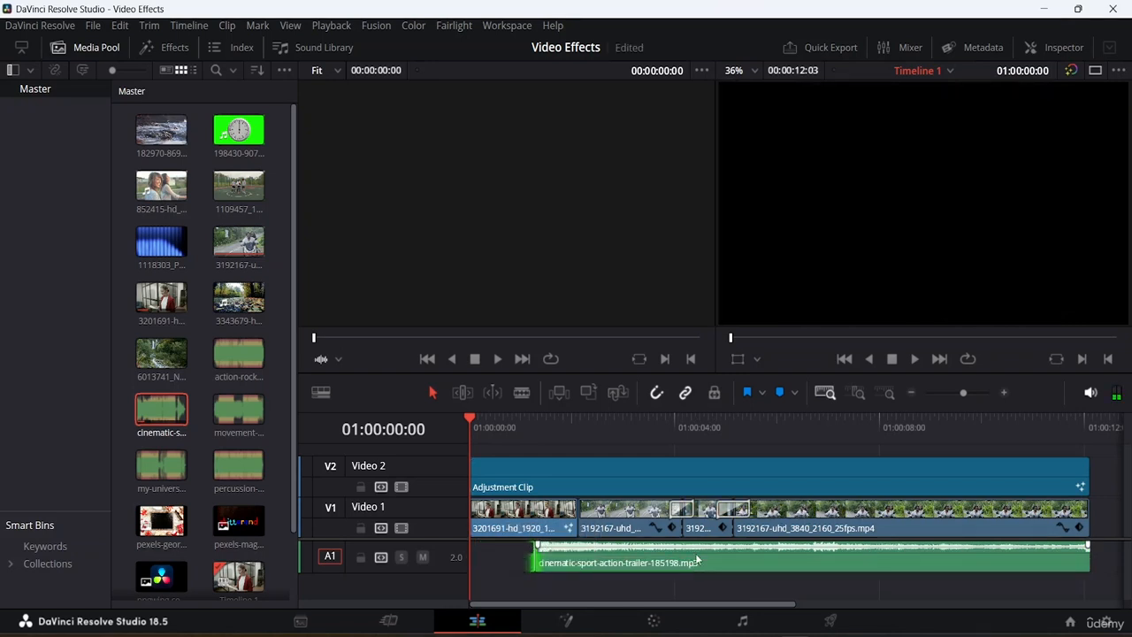
pyautogui.moveTo(697, 561); pyautogui.dragTo(608, 562)
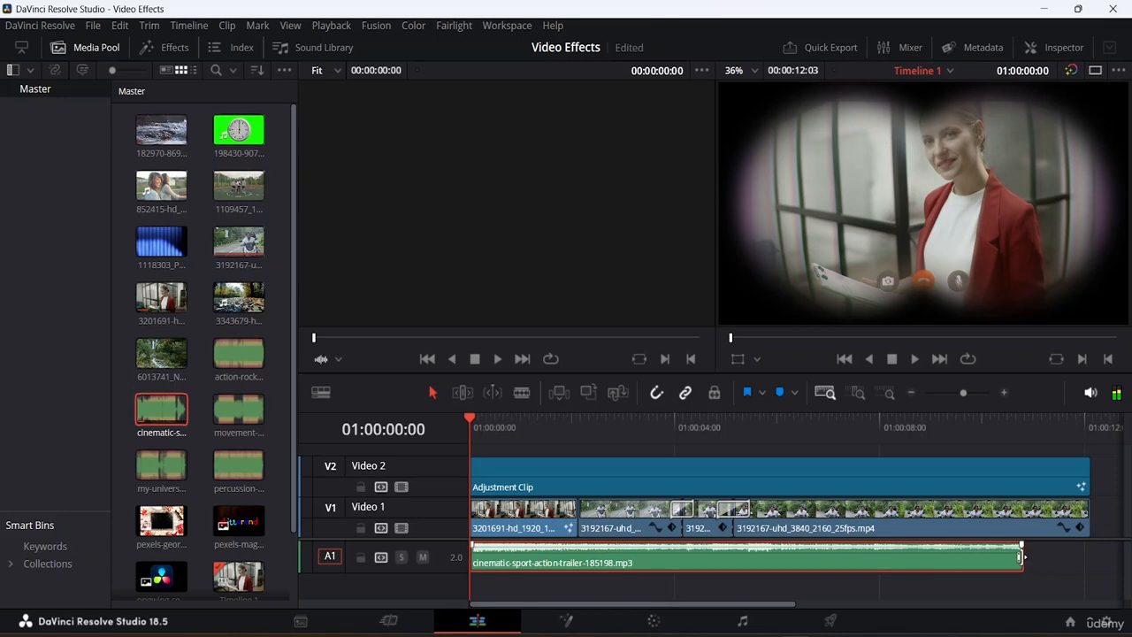
# - Line up the ends of the music clip, the video clips and the adjustment clip at the timeline's end
pyautogui.moveTo(1021, 557); pyautogui.dragTo(1094, 554)
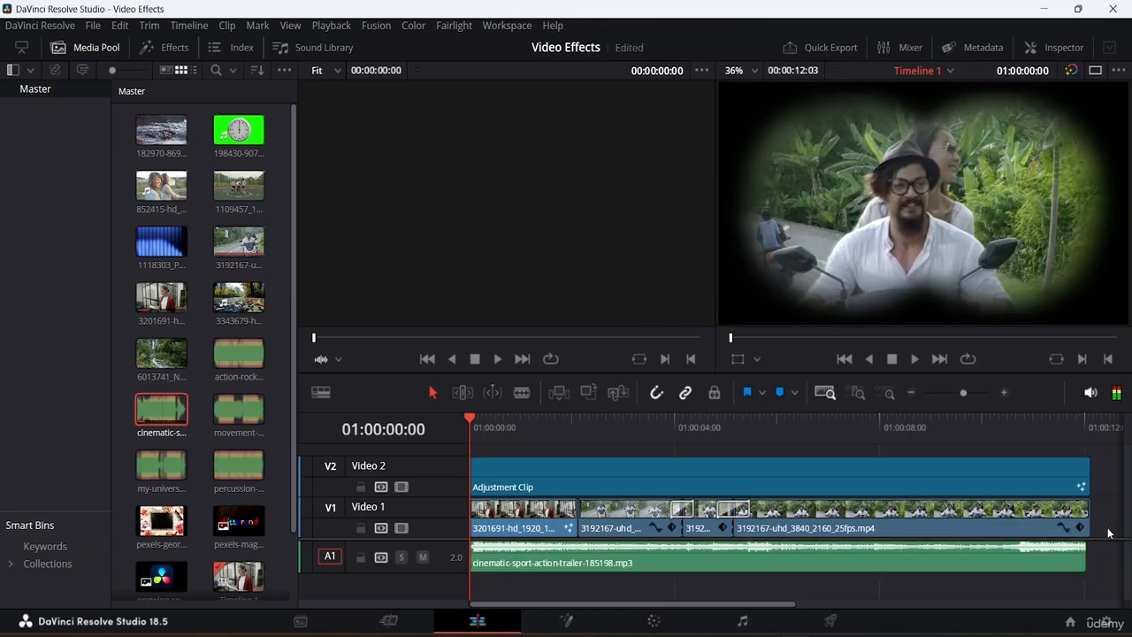
pyautogui.click(1085, 557)
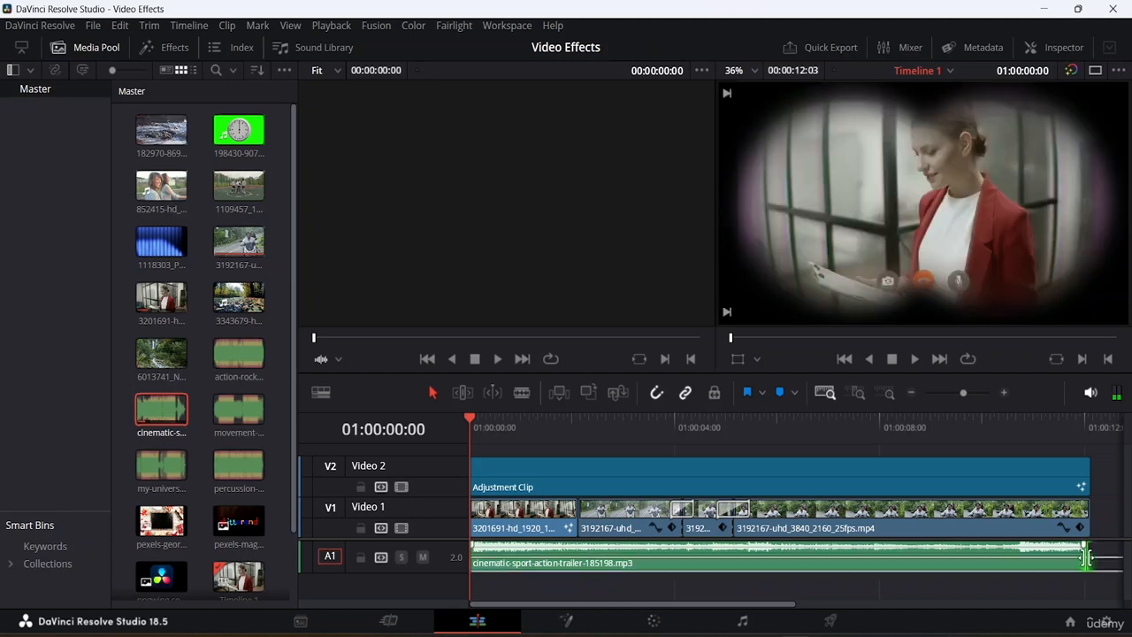
pyautogui.moveTo(1086, 557); pyautogui.dragTo(1032, 559)
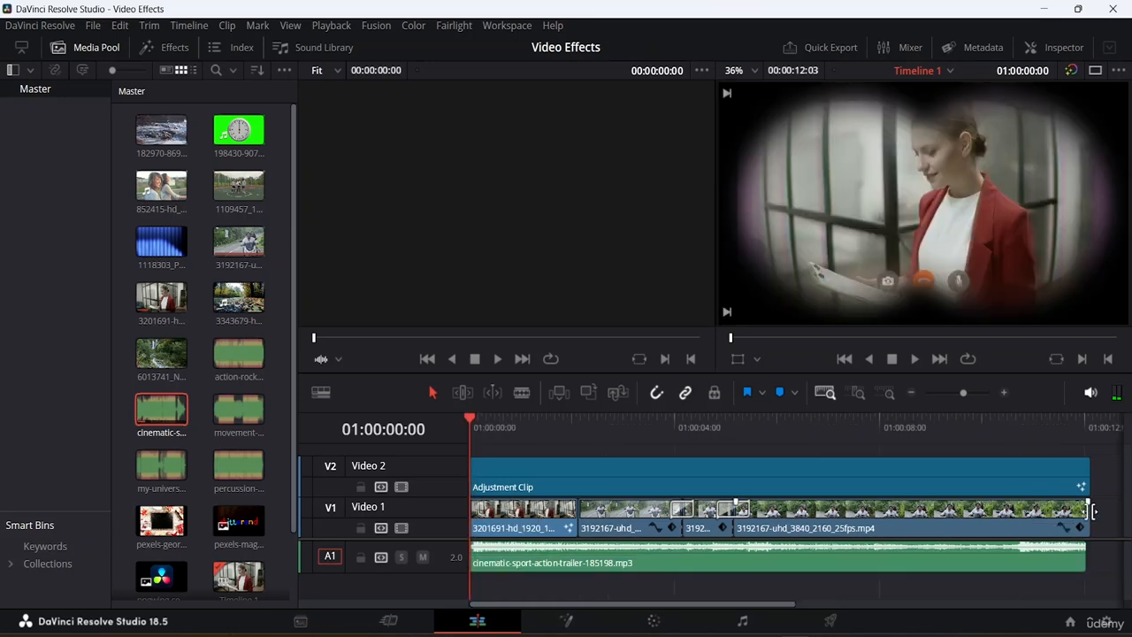
pyautogui.click(1093, 511)
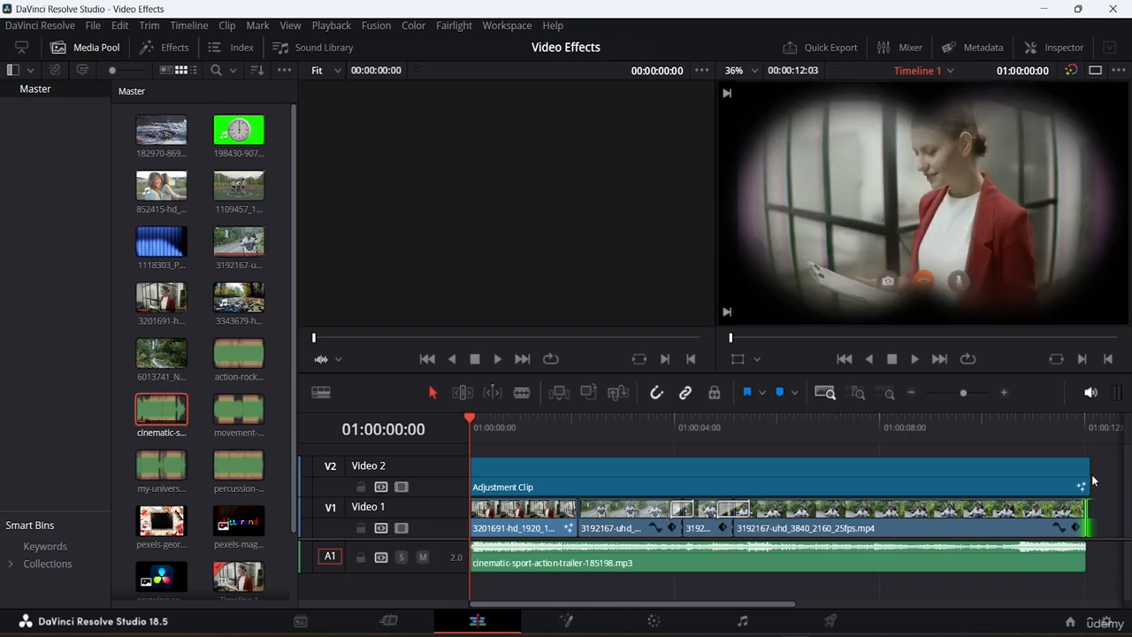
pyautogui.moveTo(1093, 474); pyautogui.dragTo(1079, 473)
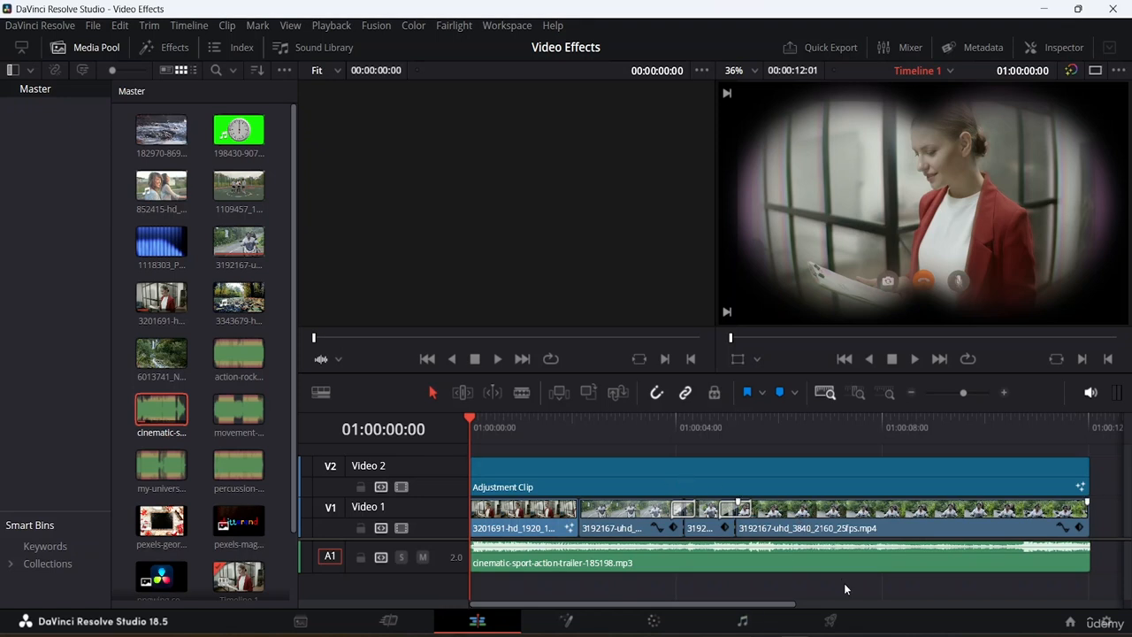
pyautogui.moveTo(843, 583); pyautogui.dragTo(787, 478)
pyautogui.rightClick(787, 477)
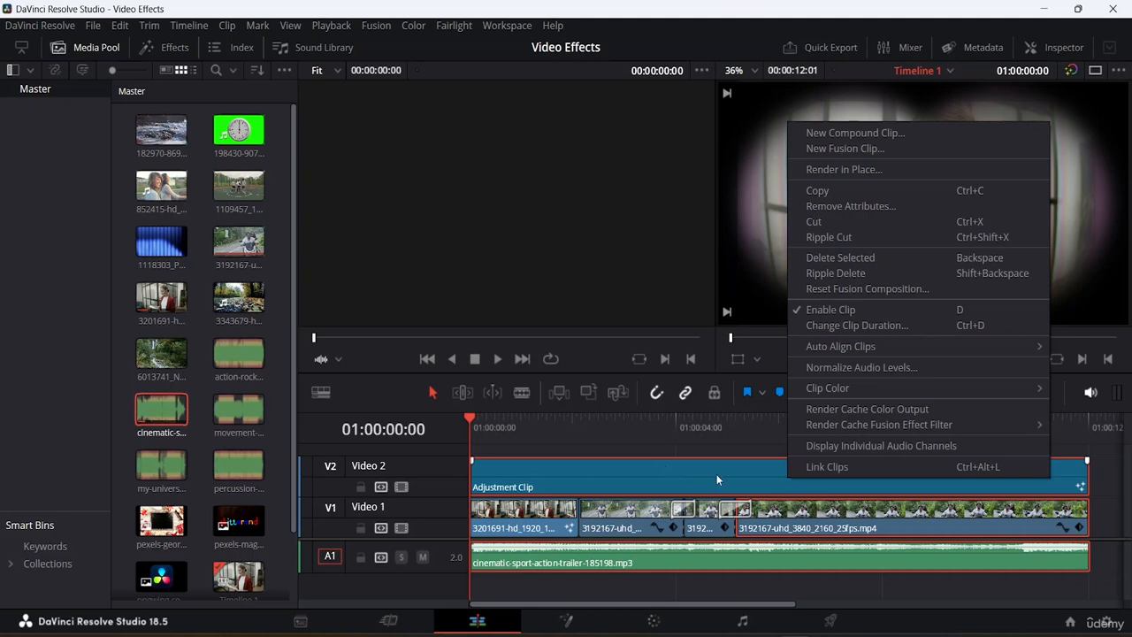
pyautogui.click(835, 586)
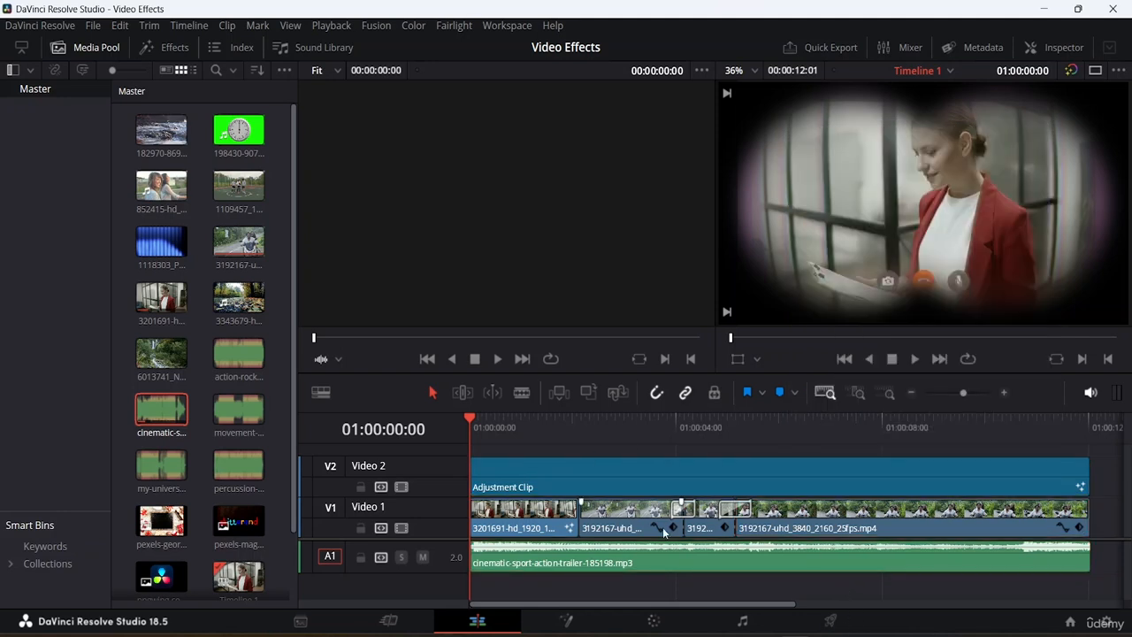
# - Select the music clip and enlarge the height of the Audio 1 track
pyautogui.click(575, 566)
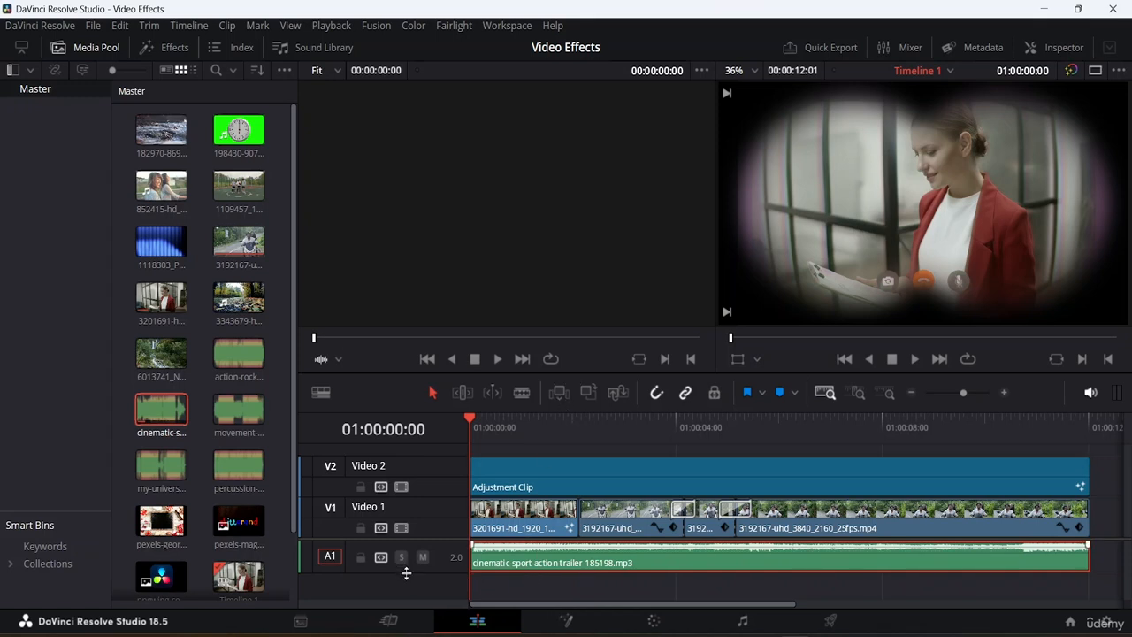
pyautogui.moveTo(405, 573); pyautogui.dragTo(412, 586)
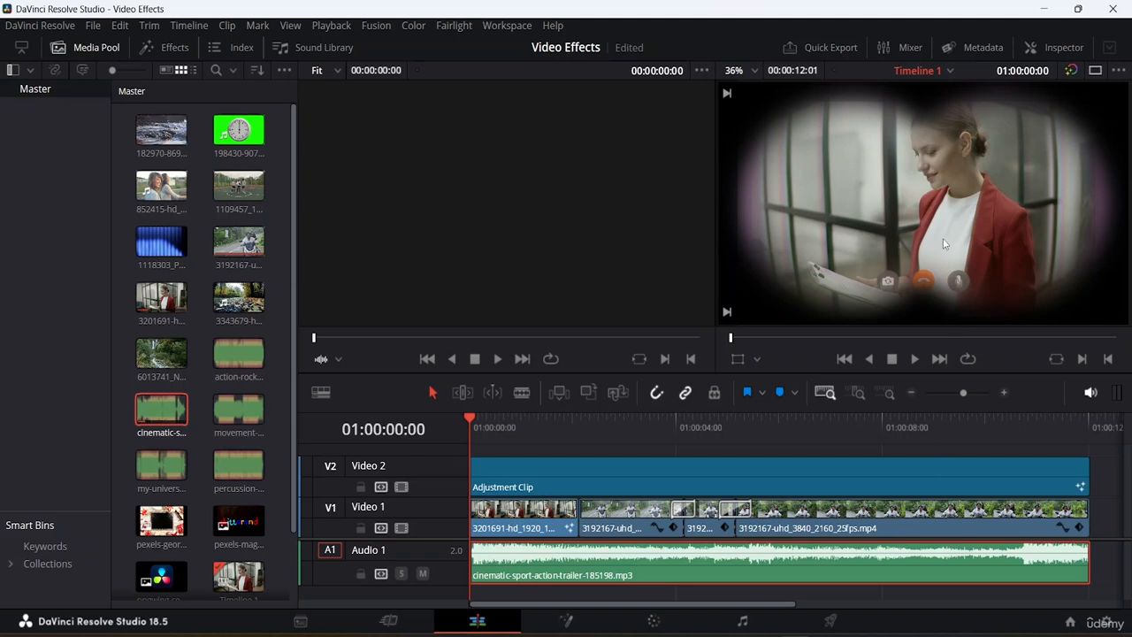
# - Raise the A1 channel fader in the Mixer, then close the Mixer and fit the timeline to view
pyautogui.click(908, 47)
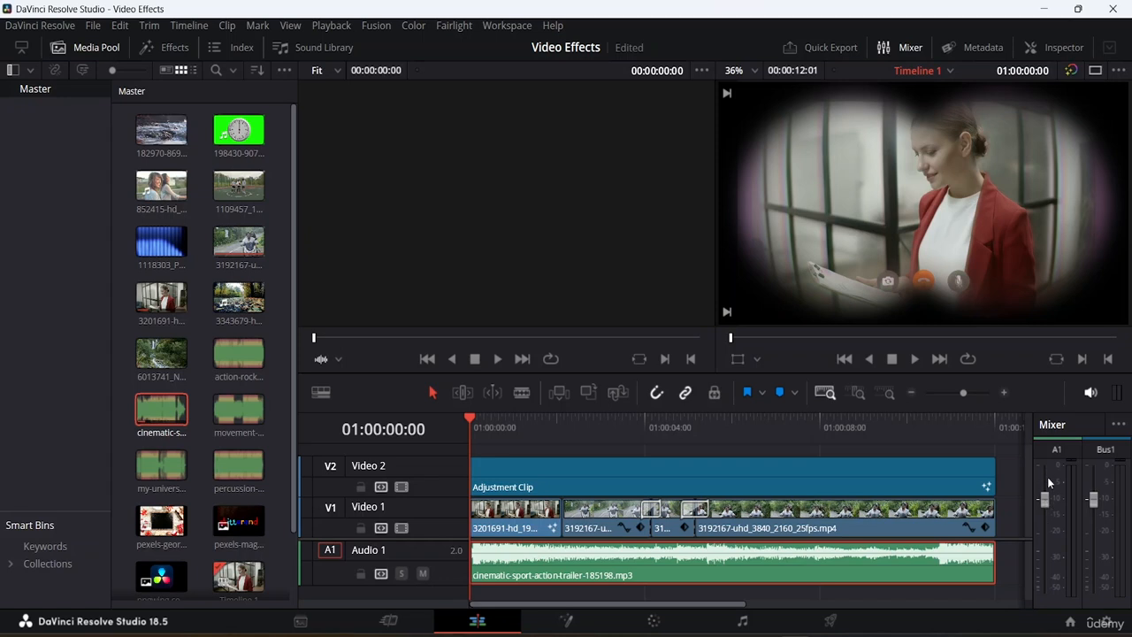
pyautogui.moveTo(1046, 500); pyautogui.dragTo(1041, 478)
pyautogui.click(904, 51)
pyautogui.hotkey('shift', 'z')
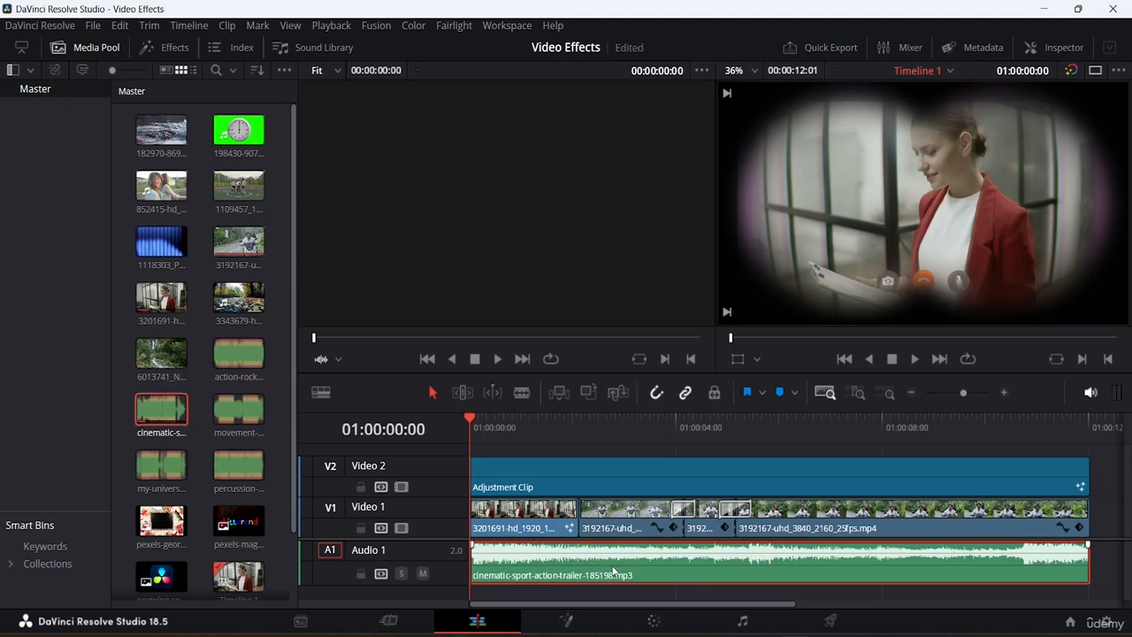
# - Open the Inspector and review the music clip's audio settings
pyautogui.click(329, 46)
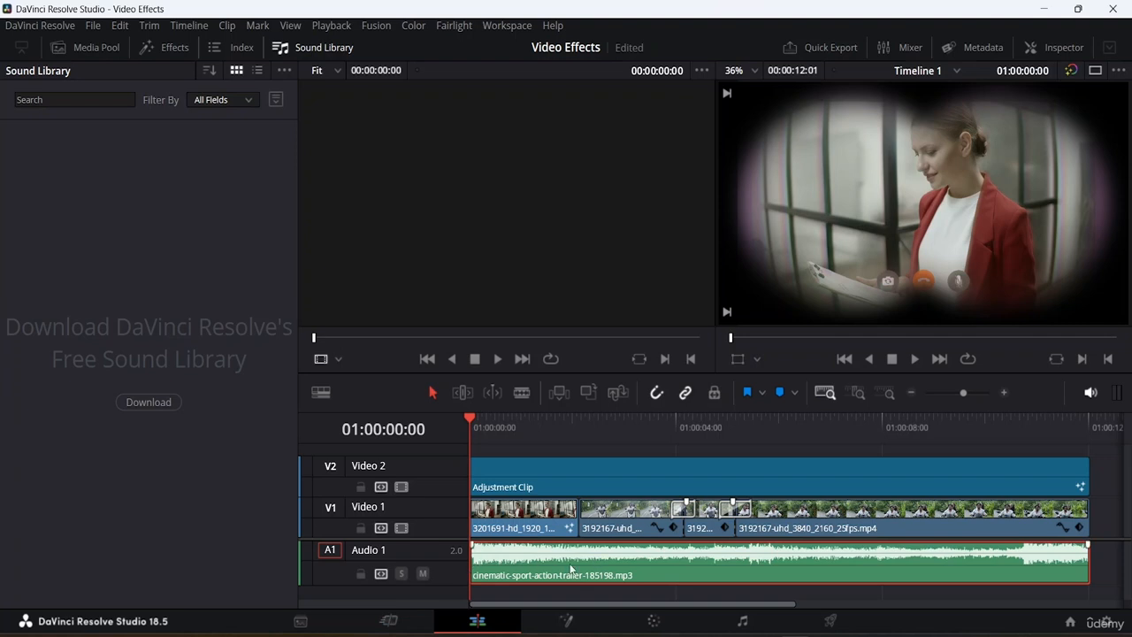
pyautogui.click(310, 47)
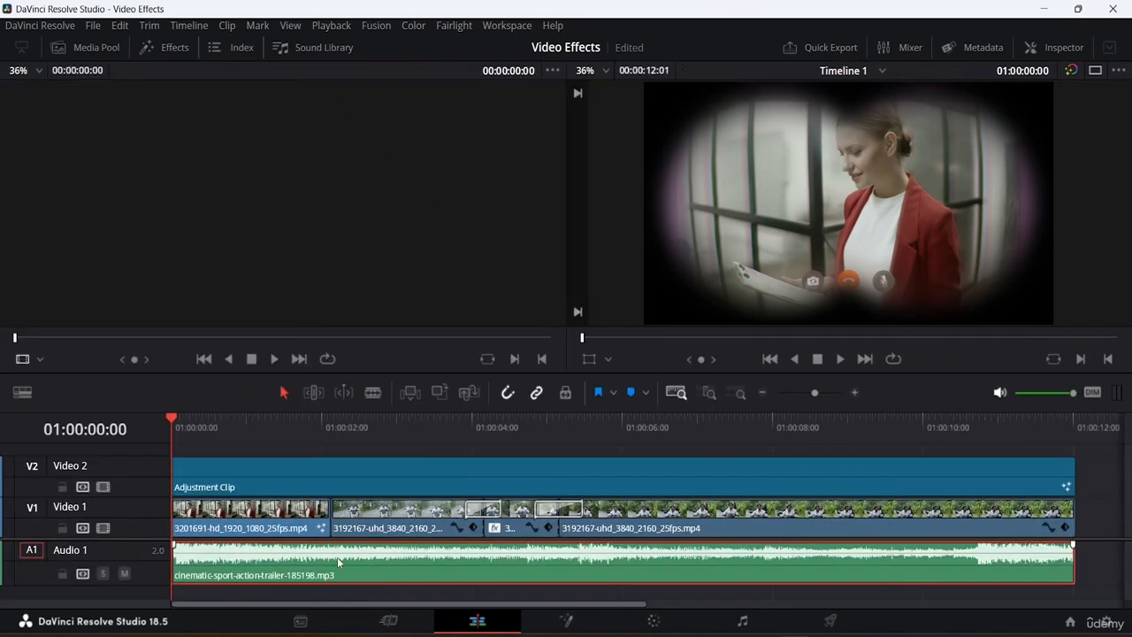
pyautogui.click(1060, 49)
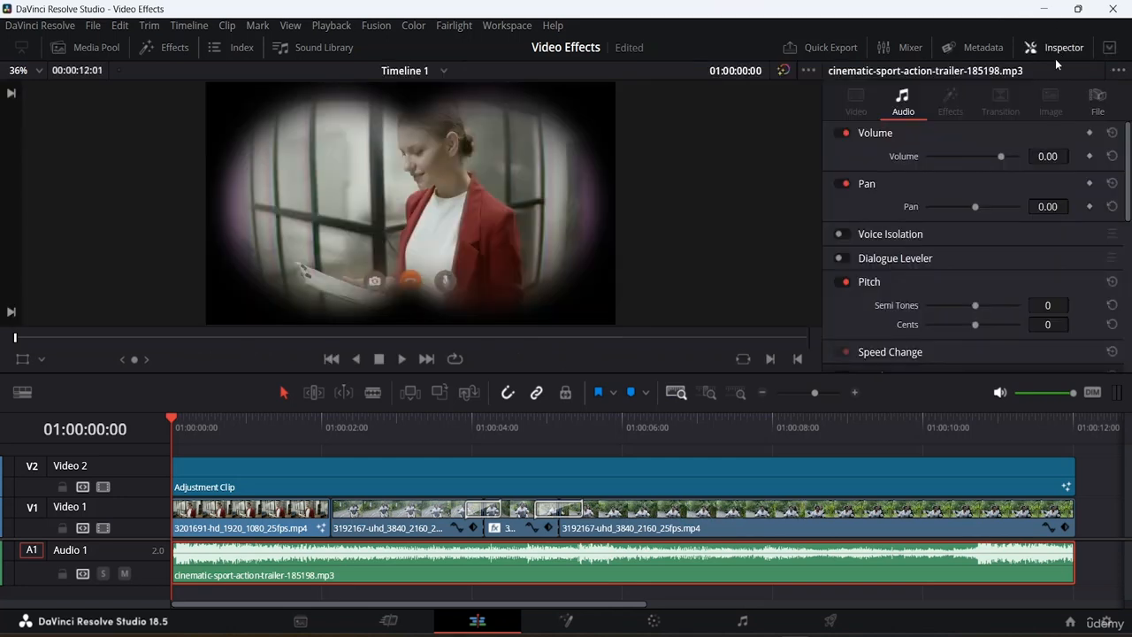
pyautogui.scroll(-5, 939, 257)
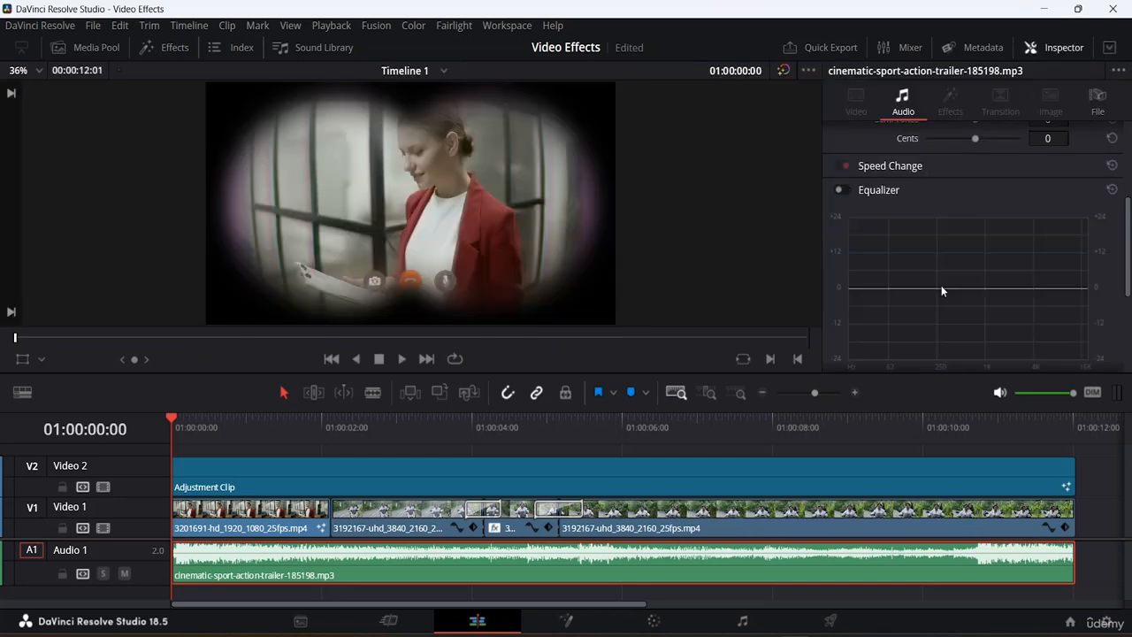
pyautogui.scroll(5, 937, 265)
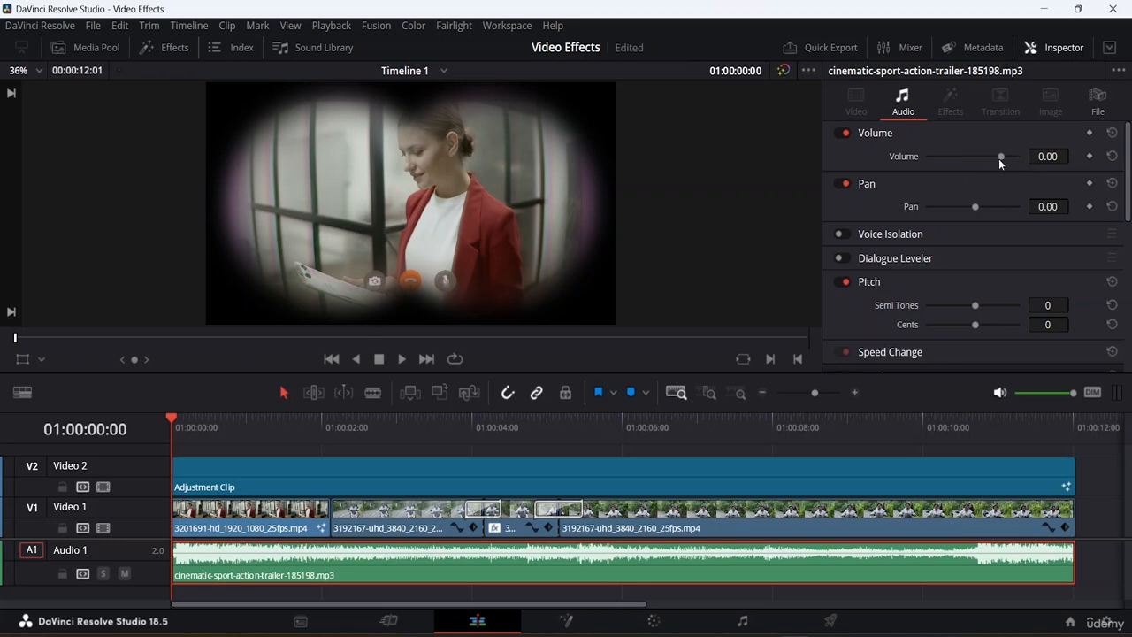
pyautogui.scroll(-3, 929, 184)
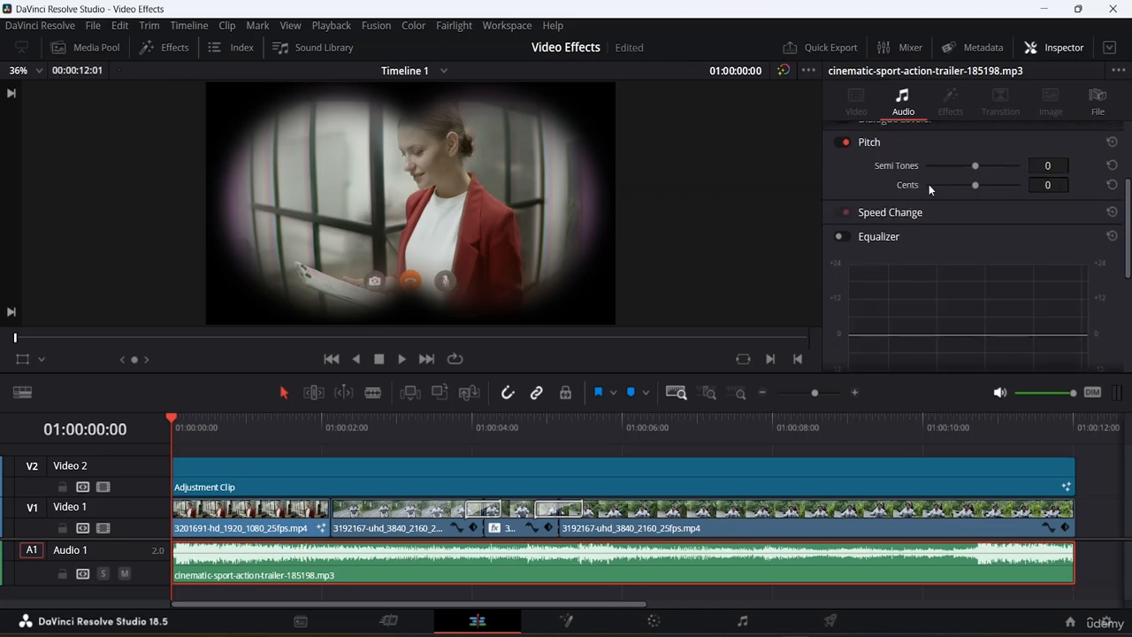
pyautogui.scroll(3, 935, 192)
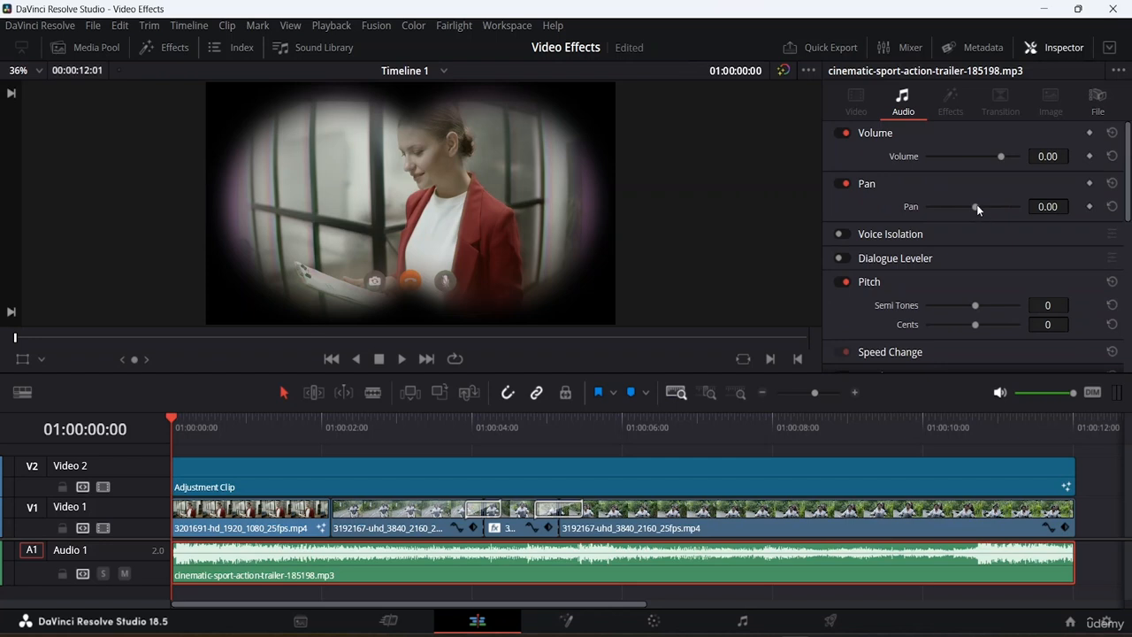
# - Set the music clip's Pan to -55.73 and play the timeline
pyautogui.moveTo(976, 206); pyautogui.dragTo(947, 206)
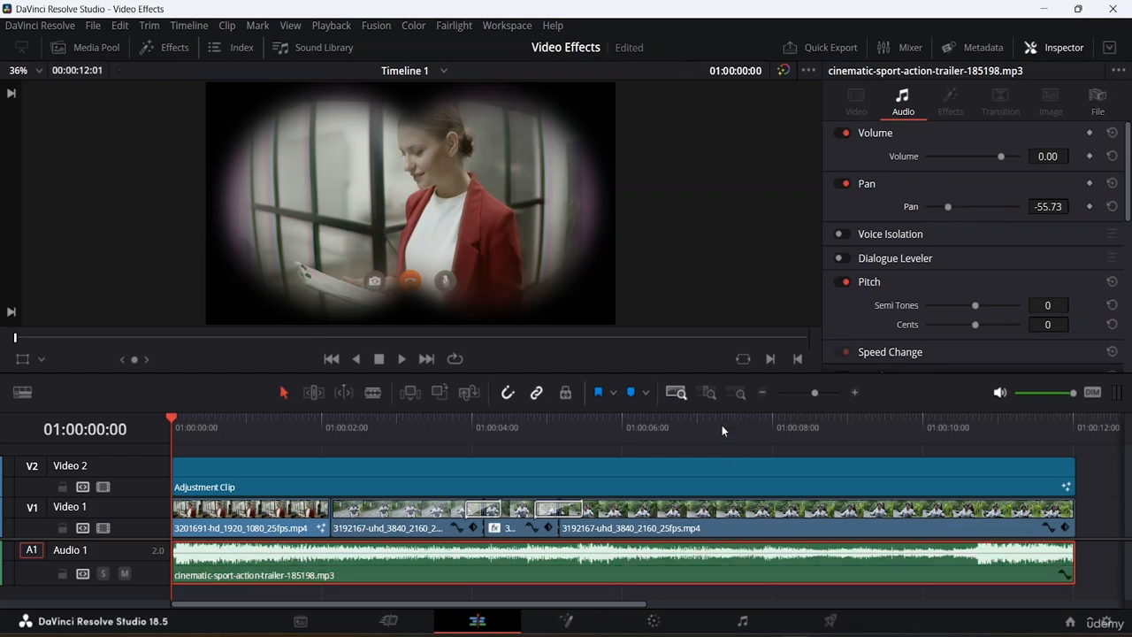
pyautogui.press('space')
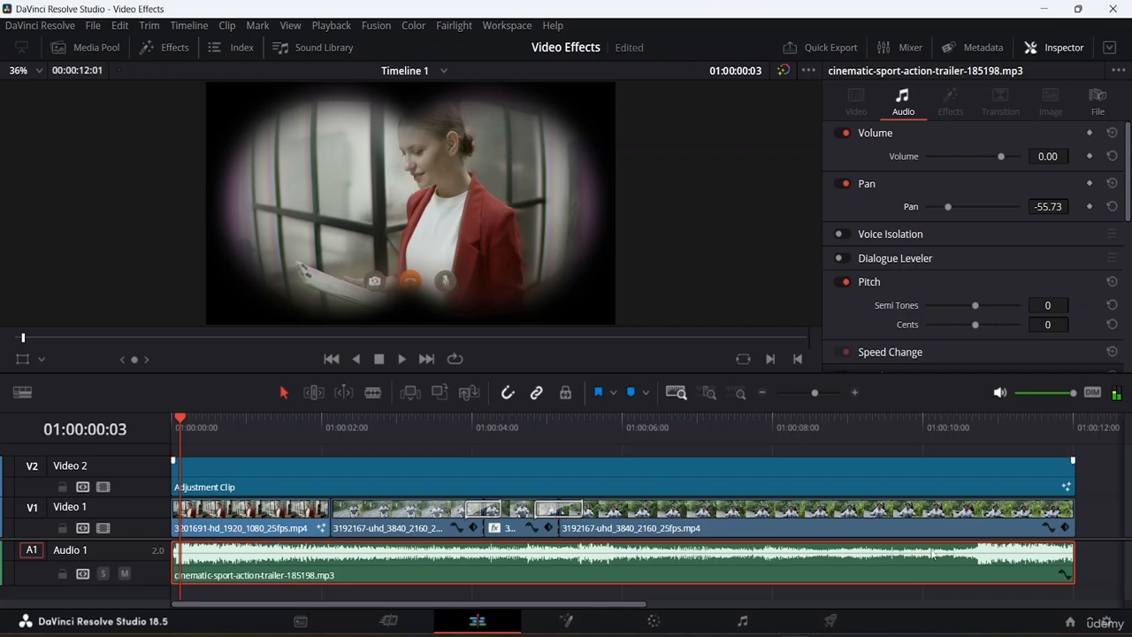
# - Save the project and lower the system speaker volume
pyautogui.hotkey('ctrl', 's')
pyautogui.press('super+a')
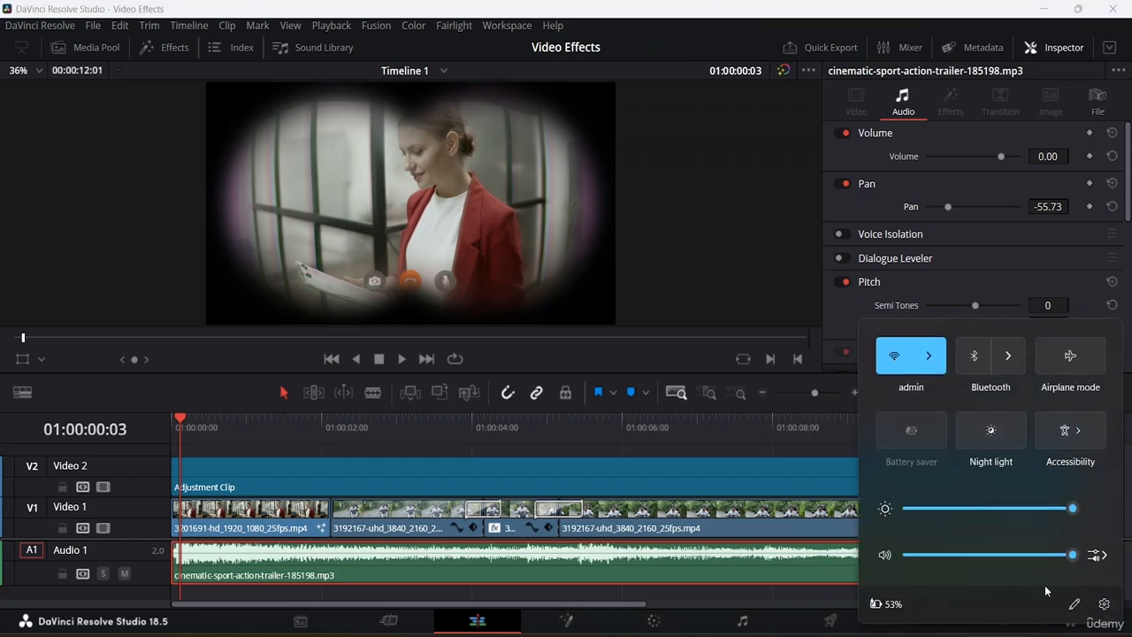
pyautogui.moveTo(1076, 555); pyautogui.dragTo(996, 554)
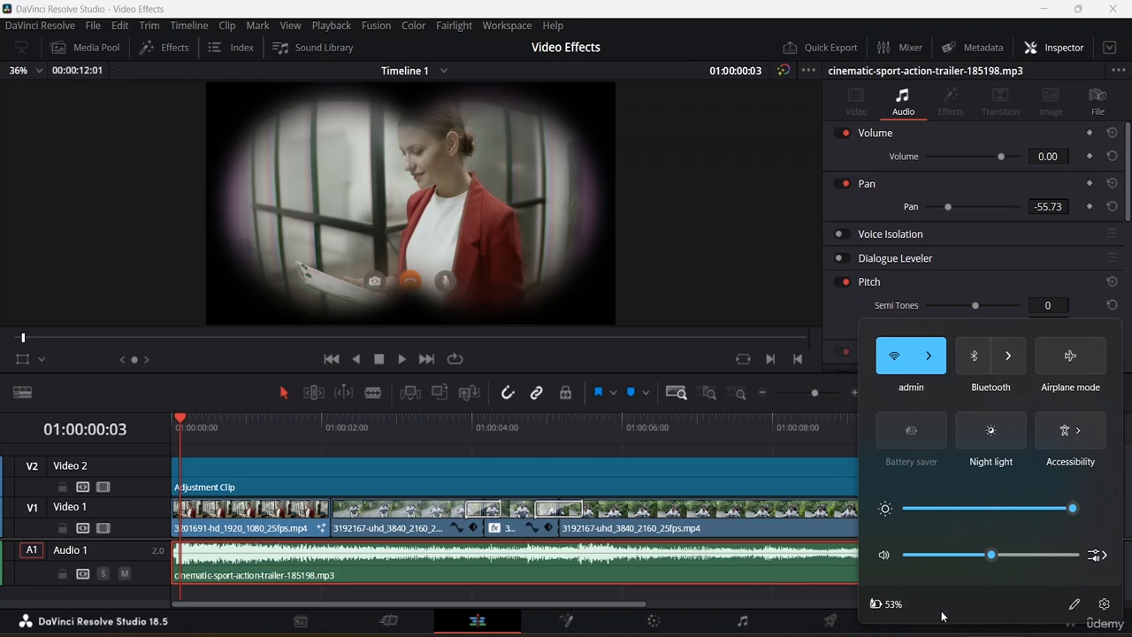
pyautogui.click(963, 634)
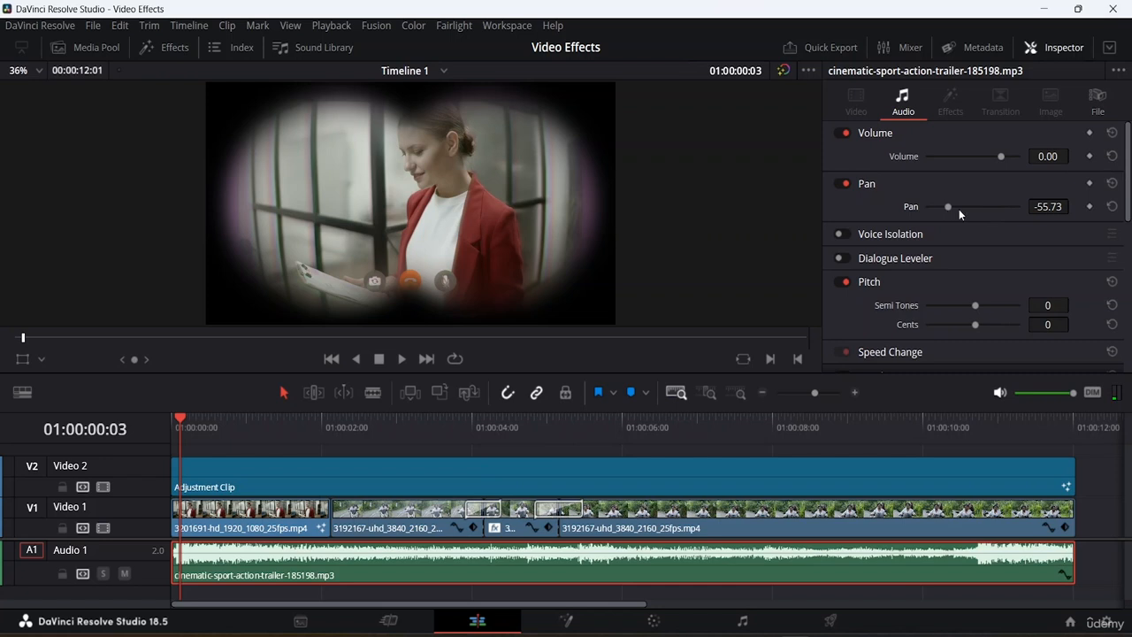
# - Reset the music clip's Pan to its default value
pyautogui.click(1112, 206)
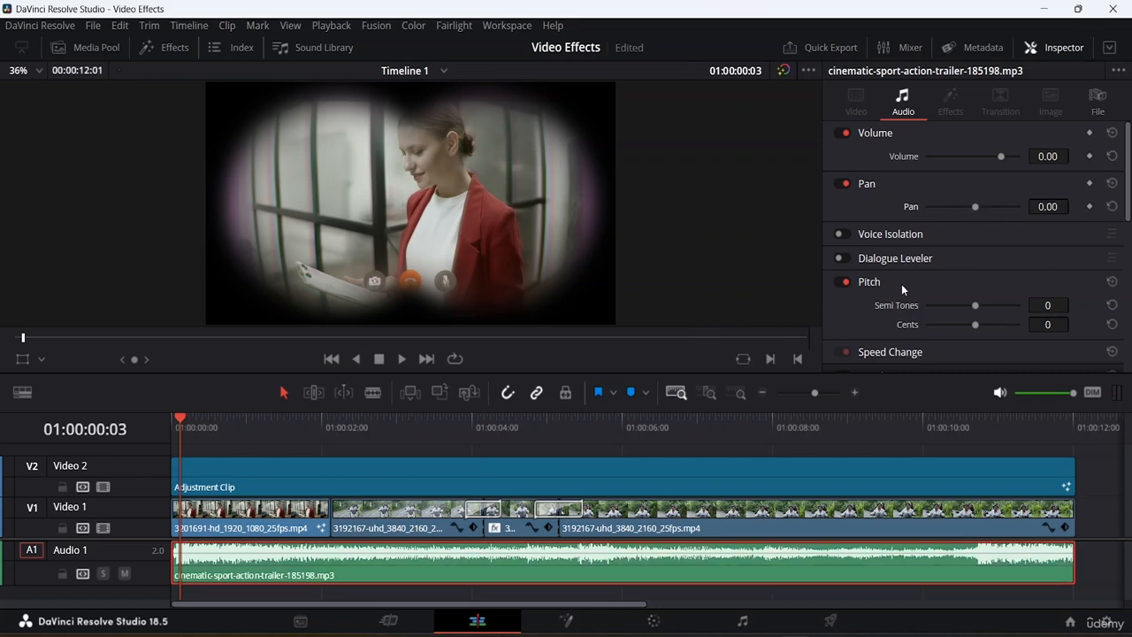
pyautogui.scroll(-3, 901, 284)
pyautogui.scroll(2, 901, 256)
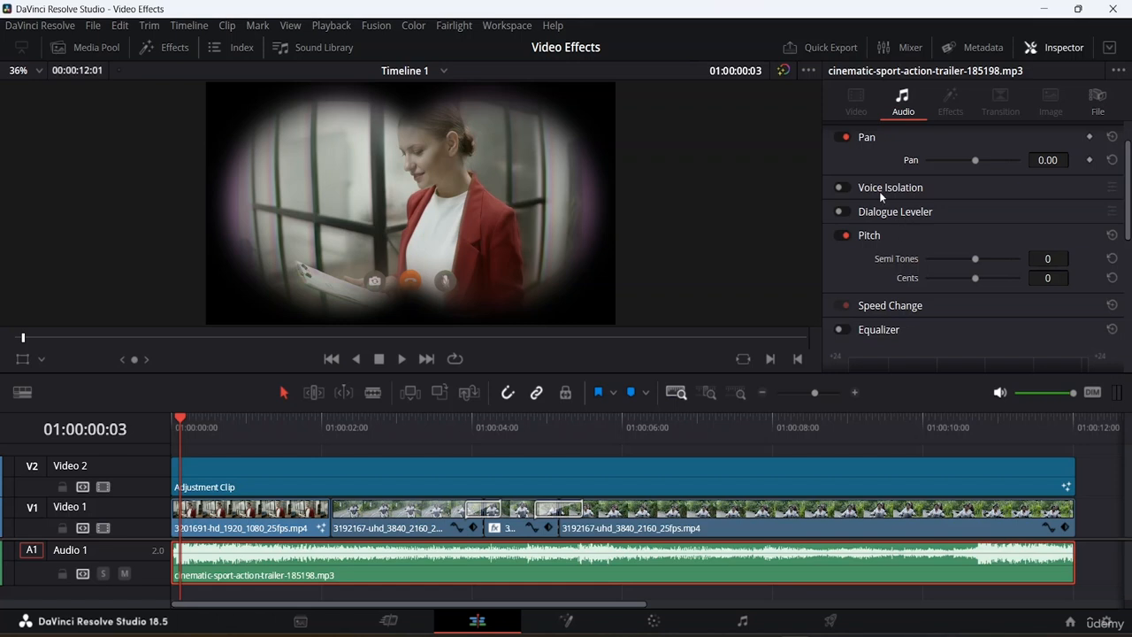
pyautogui.scroll(-3, 879, 191)
pyautogui.scroll(2, 888, 177)
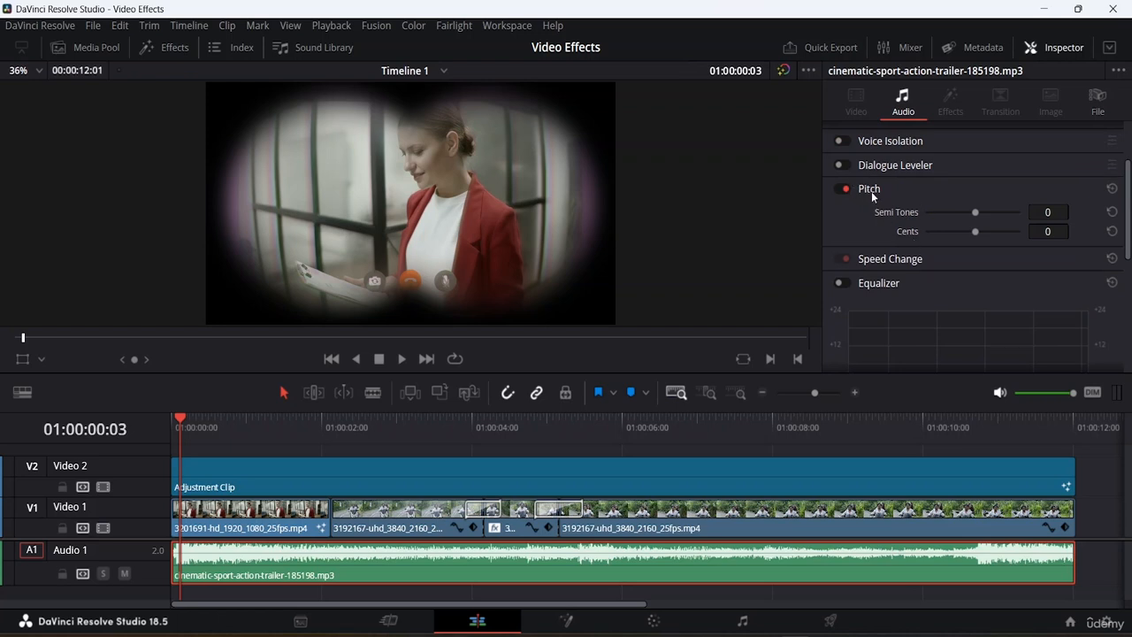
pyautogui.scroll(-3, 939, 240)
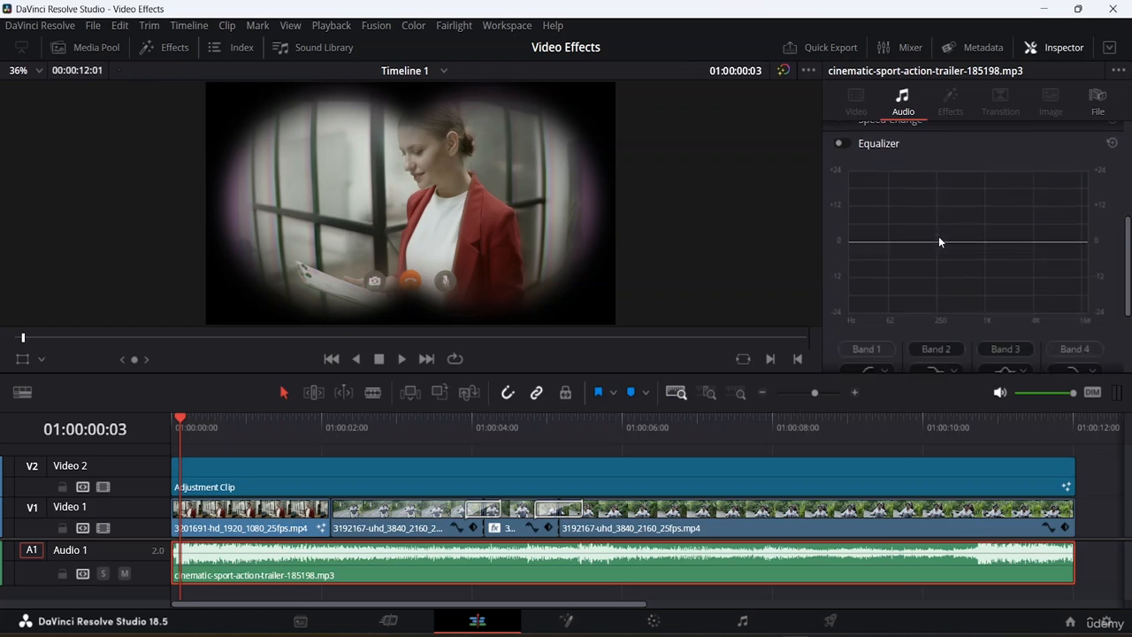
pyautogui.scroll(2, 939, 240)
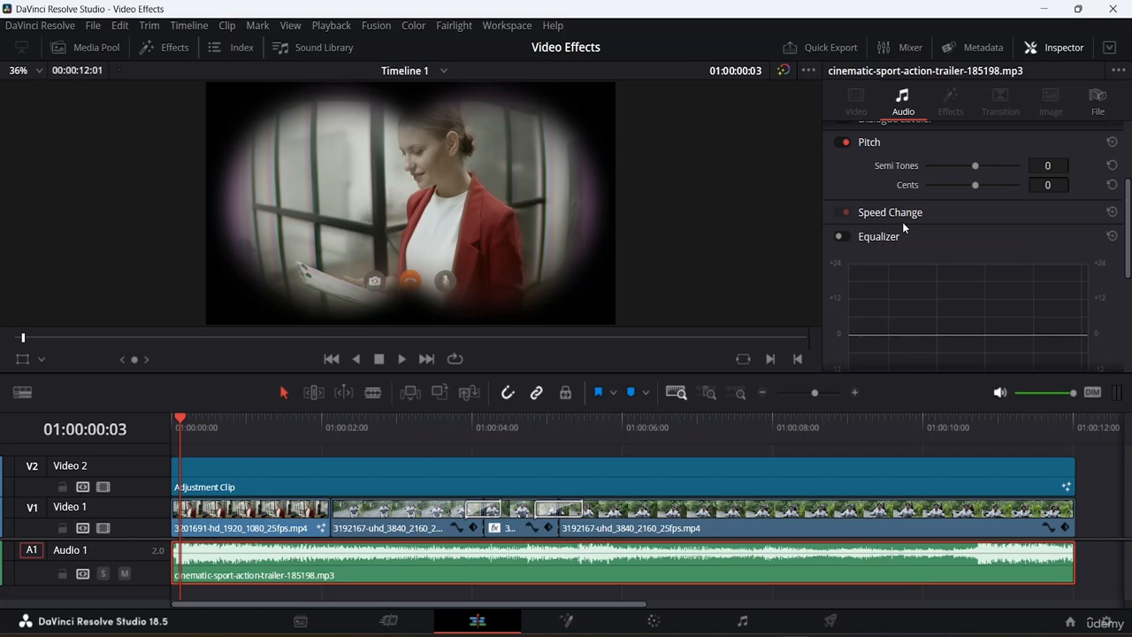
pyautogui.scroll(-1, 902, 227)
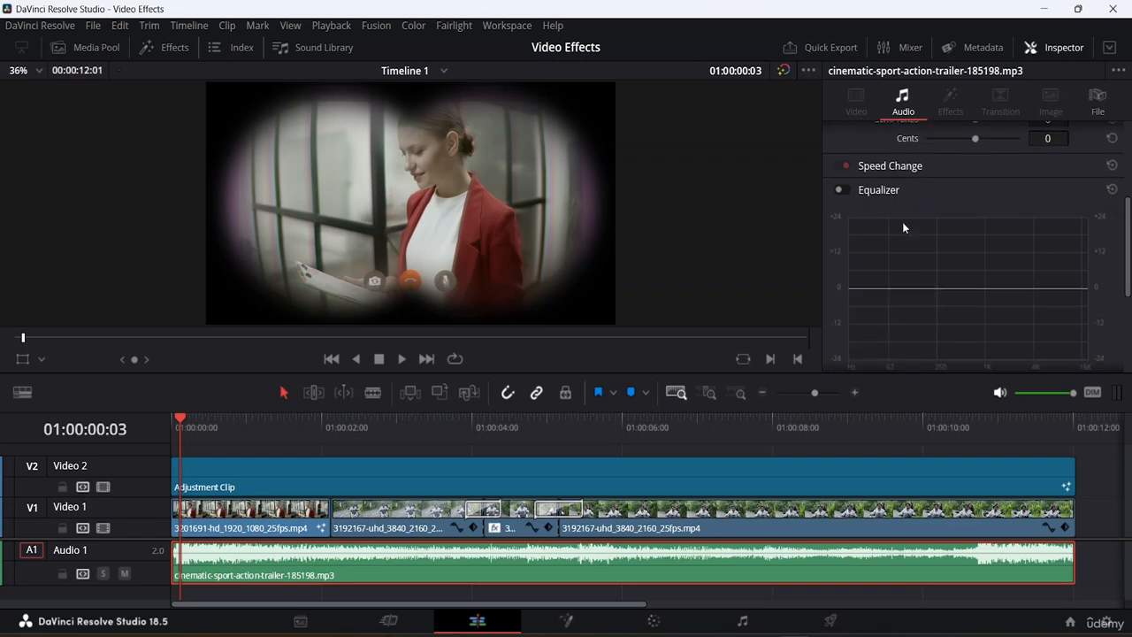
# - Expand and collapse the music clip's Speed Change section to review its options
pyautogui.click(895, 167)
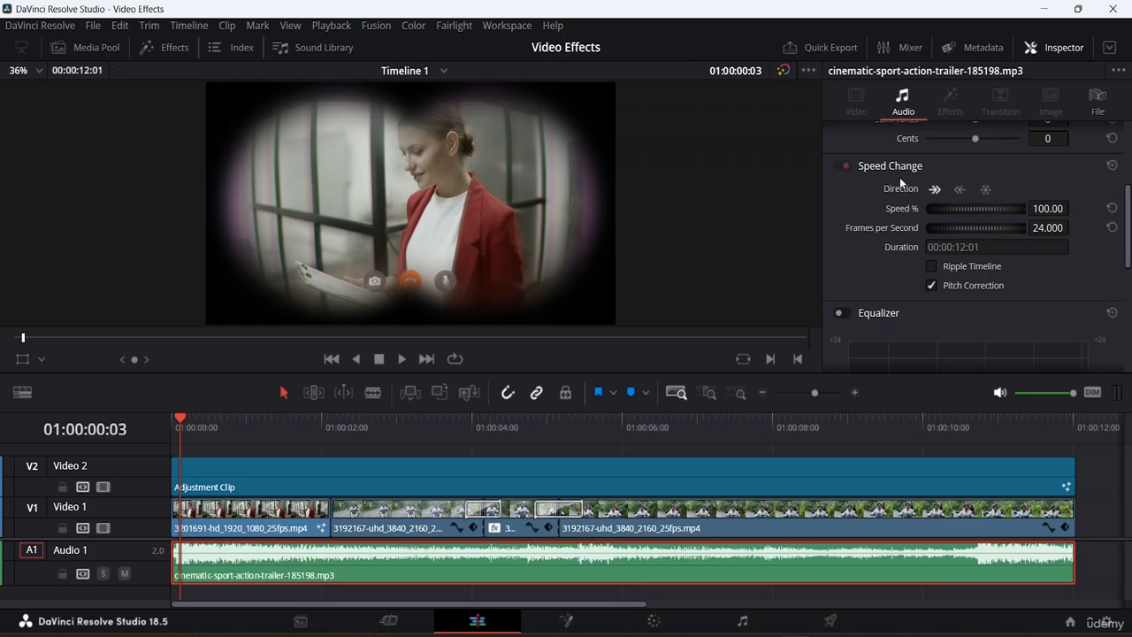
pyautogui.click(891, 165)
pyautogui.scroll(-2, 888, 174)
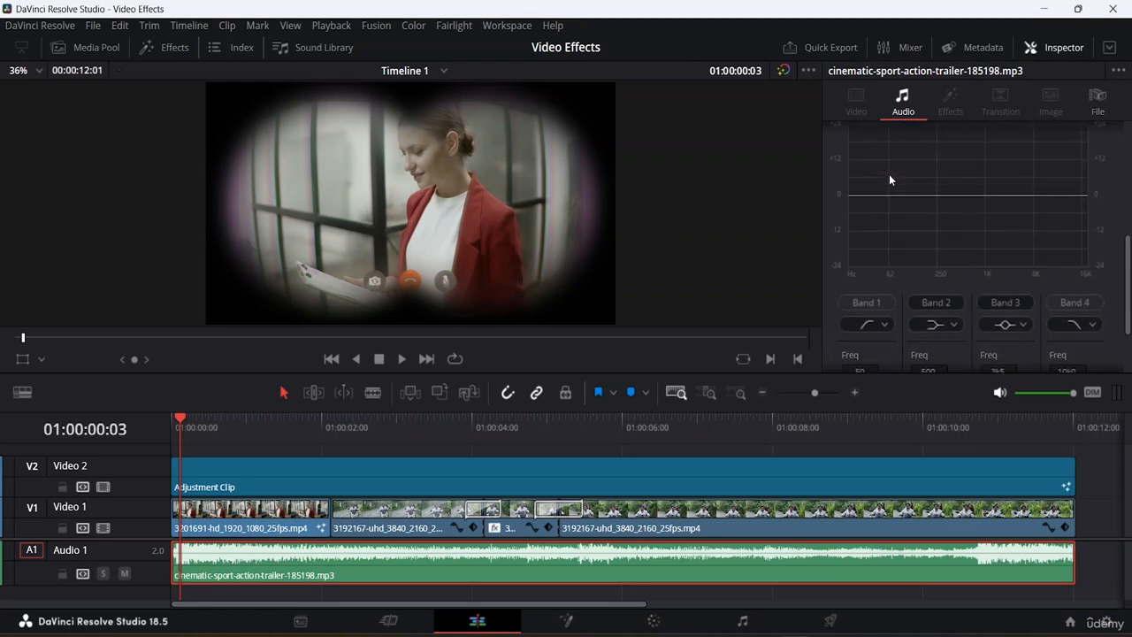
pyautogui.scroll(3, 889, 175)
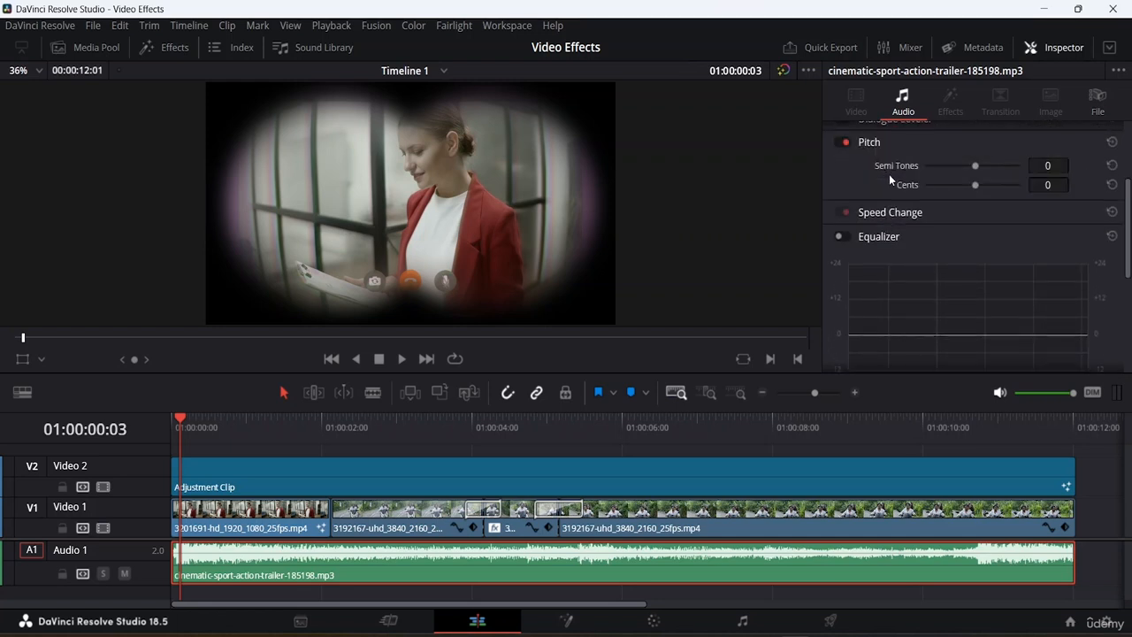
# - Enable the Equalizer and boost Band 2 to about 99 Hz, +5.0 dB and Band 3 to about 4k0, +4.7 dB
pyautogui.click(840, 236)
pyautogui.scroll(-1, 914, 241)
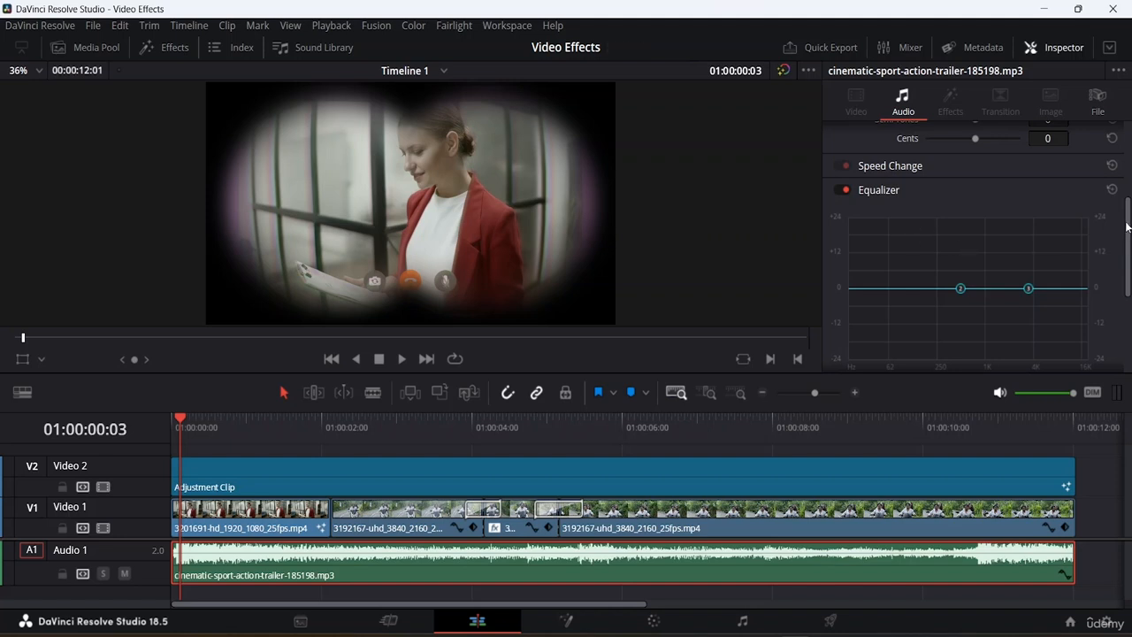
pyautogui.moveTo(1127, 232); pyautogui.dragTo(1116, 357)
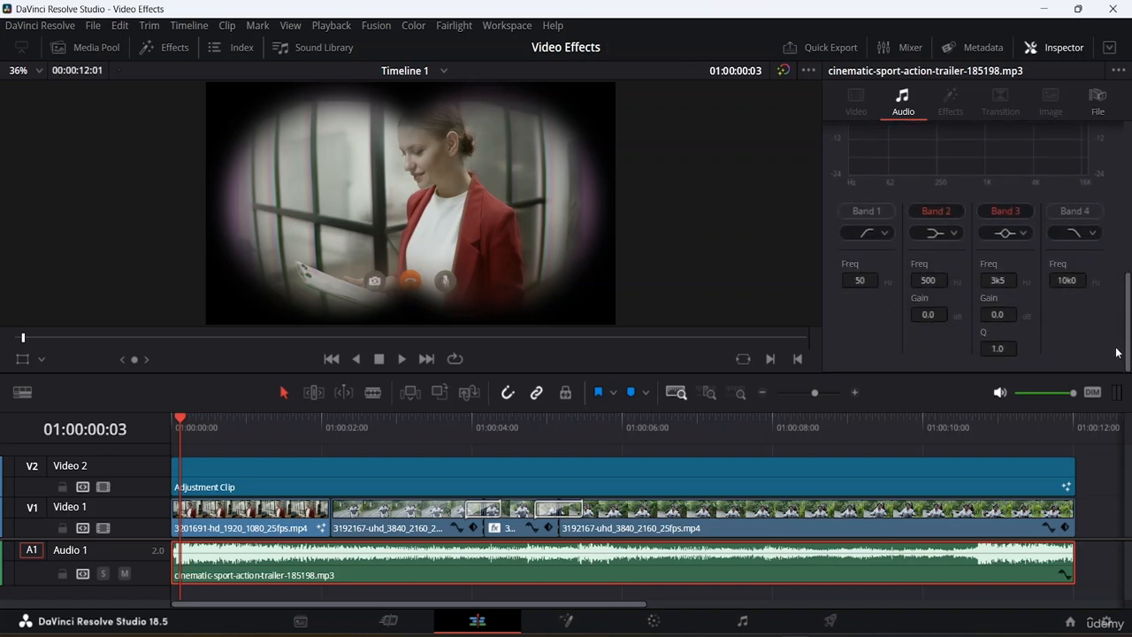
pyautogui.moveTo(1121, 314); pyautogui.dragTo(1126, 229)
pyautogui.moveTo(962, 283); pyautogui.dragTo(905, 269)
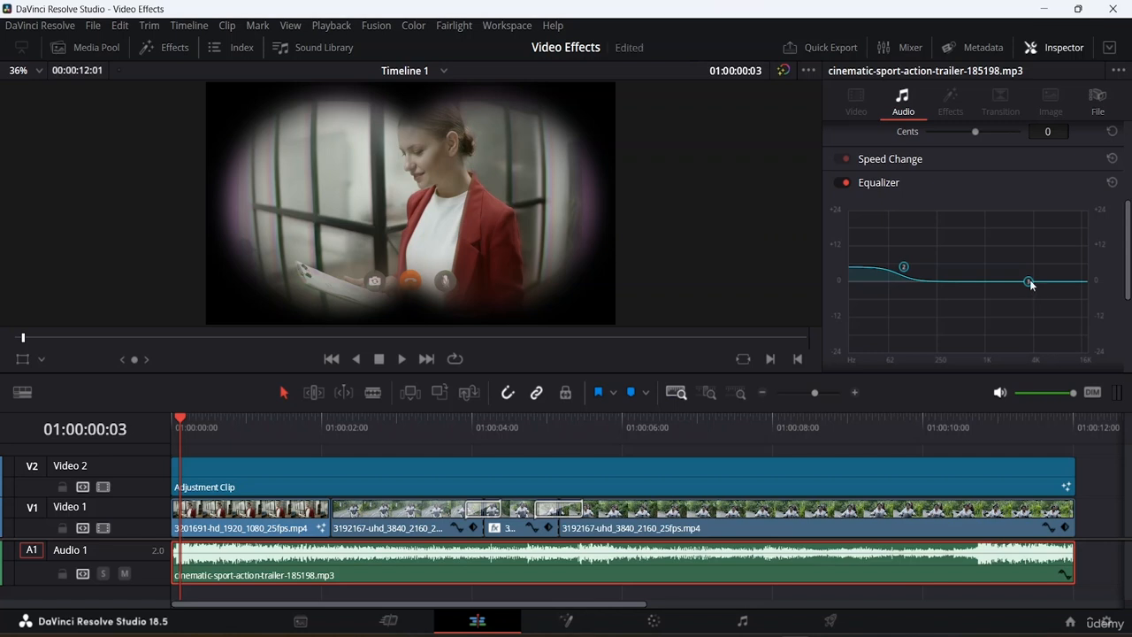
pyautogui.moveTo(1029, 283); pyautogui.dragTo(974, 278)
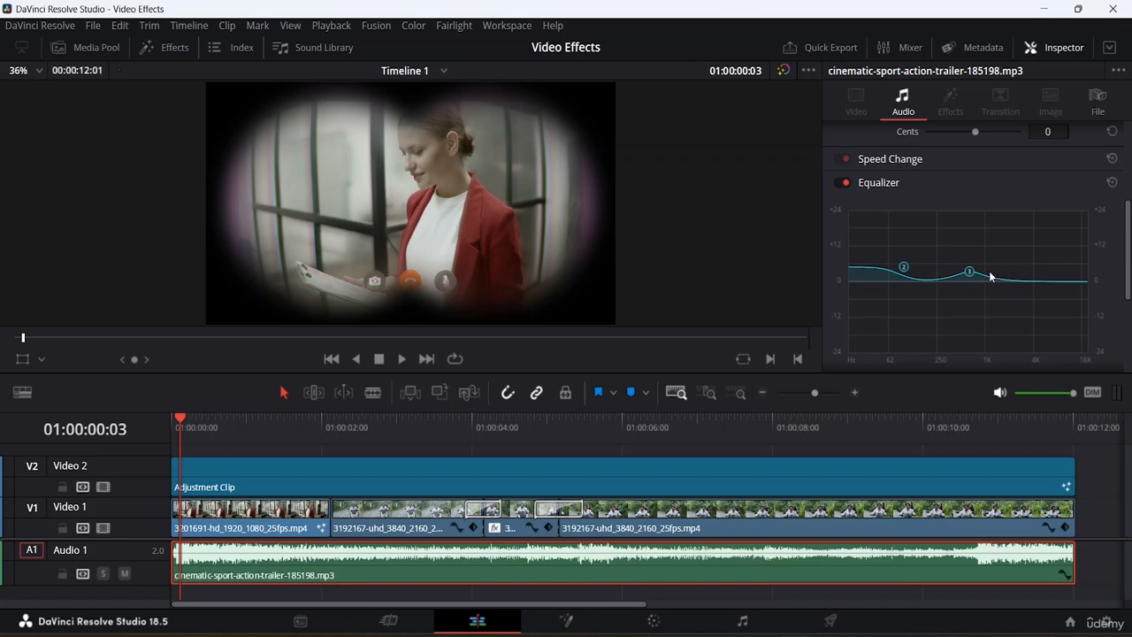
pyautogui.moveTo(969, 272); pyautogui.dragTo(1033, 268)
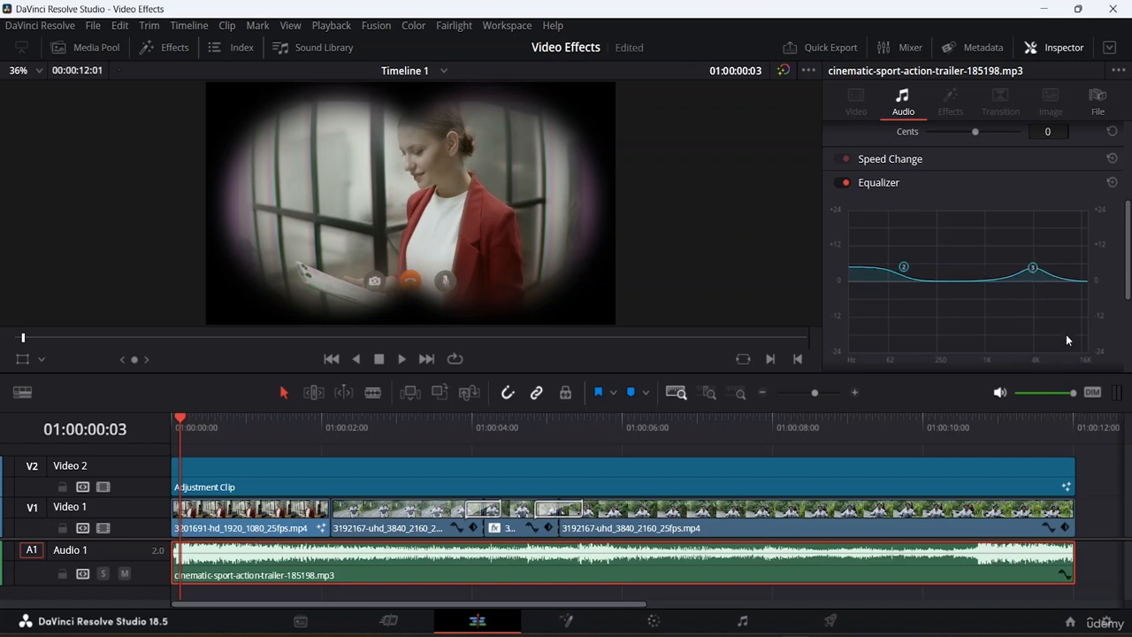
# - Change the Equalizer's Band 2 filter type to a bell curve
pyautogui.scroll(-1, 1127, 258)
pyautogui.scroll(-5, 1126, 258)
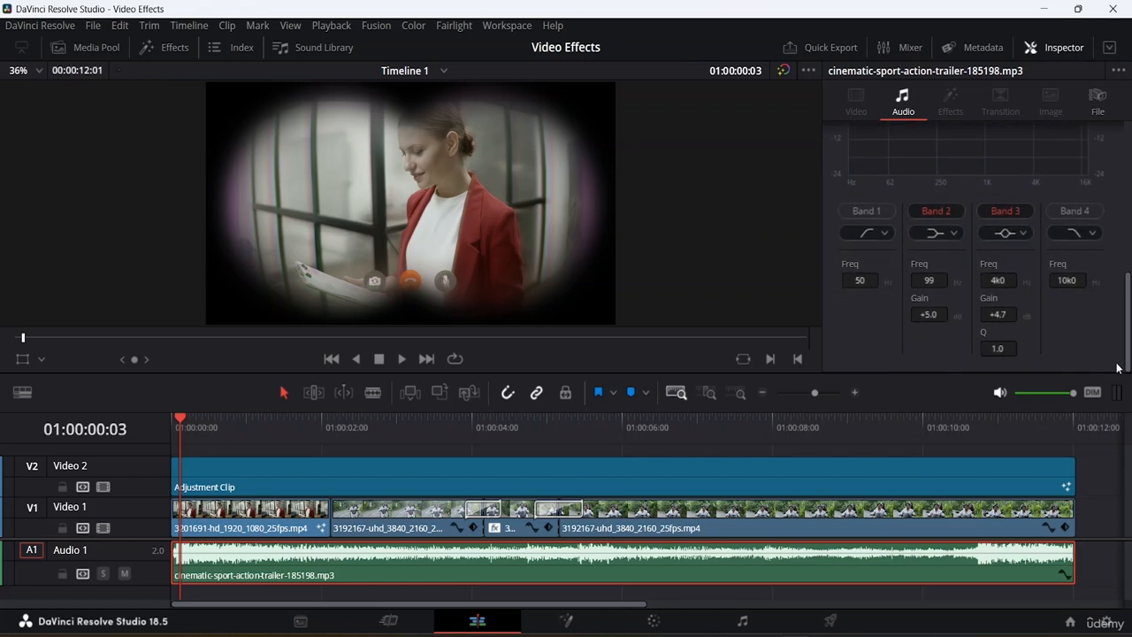
pyautogui.click(952, 232)
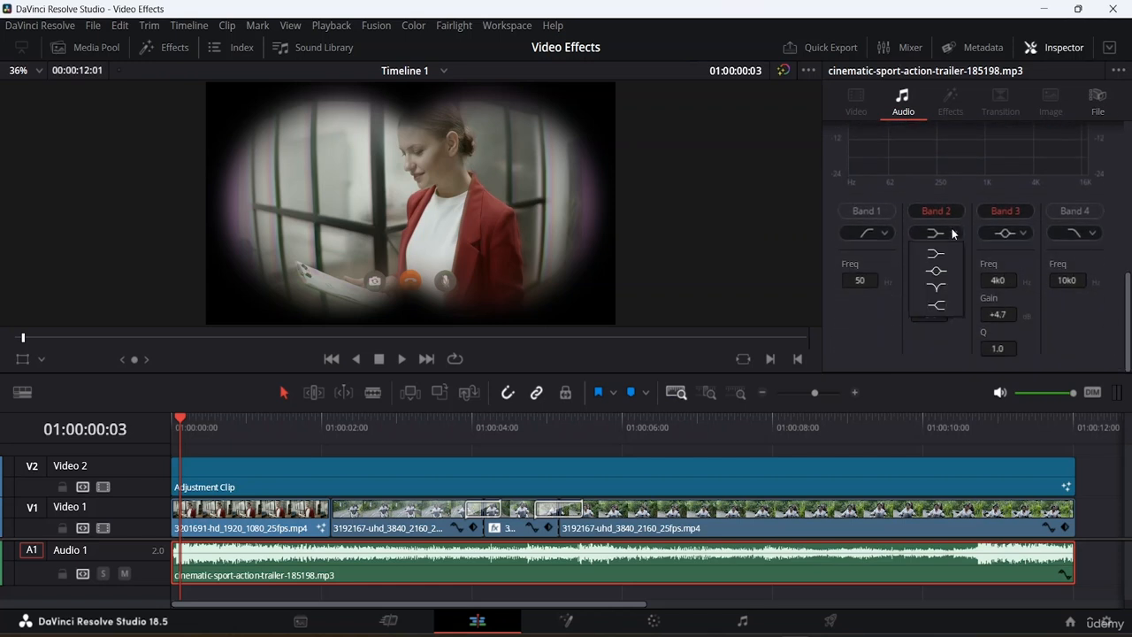
pyautogui.click(936, 271)
# - Change the Equalizer's Band 1 filter type to a low shelf
pyautogui.scroll(3, 976, 262)
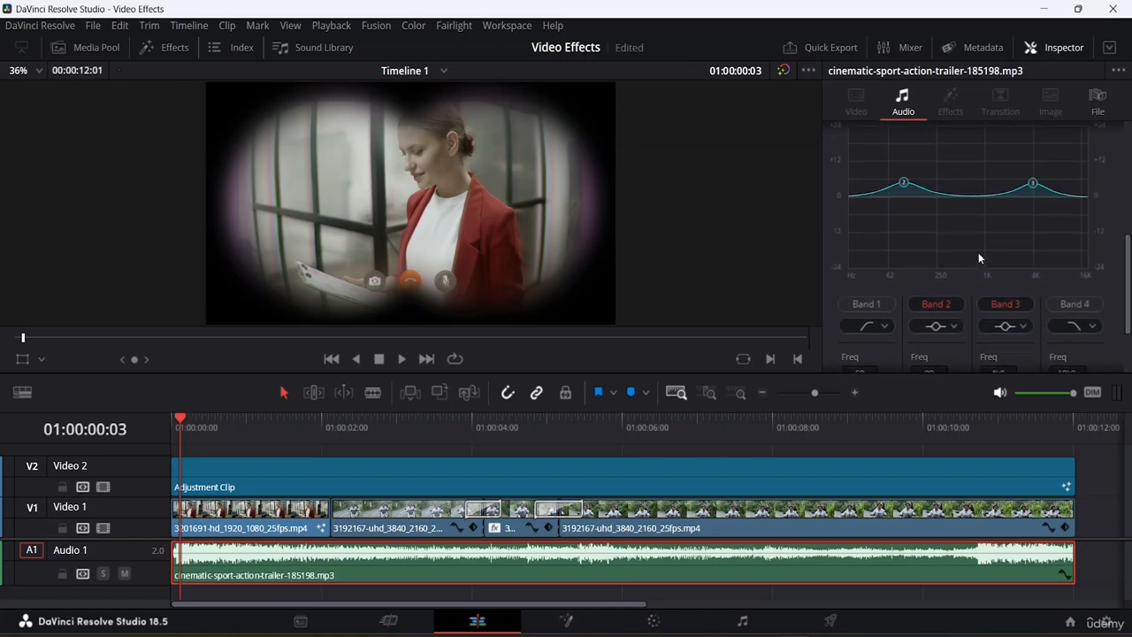
pyautogui.scroll(-3, 922, 286)
pyautogui.click(880, 234)
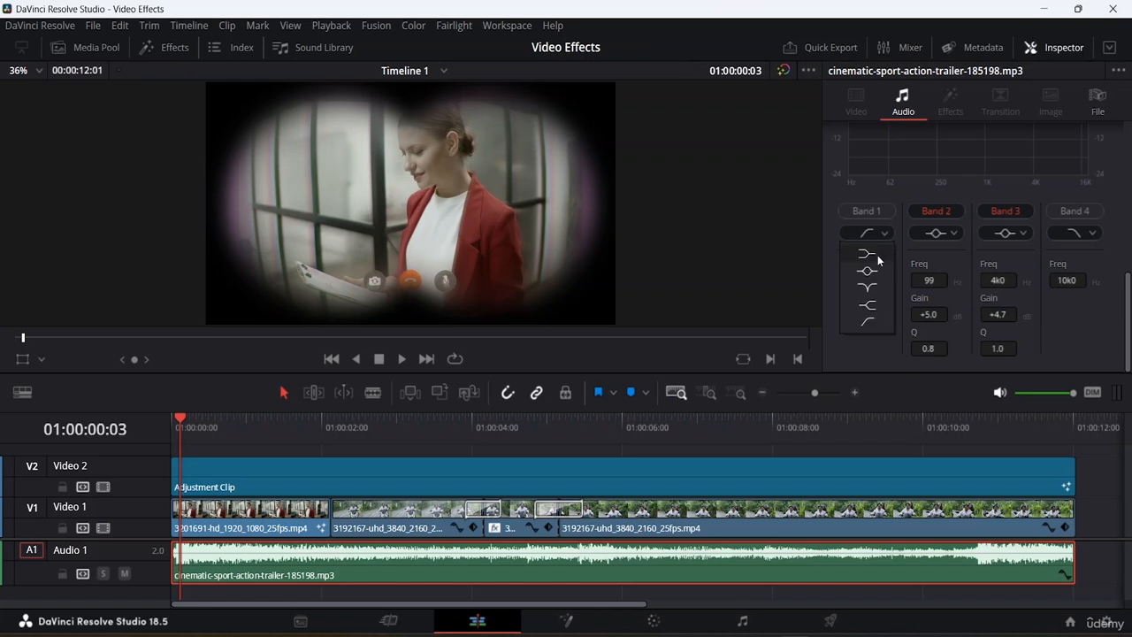
pyautogui.click(877, 252)
pyautogui.scroll(1, 950, 210)
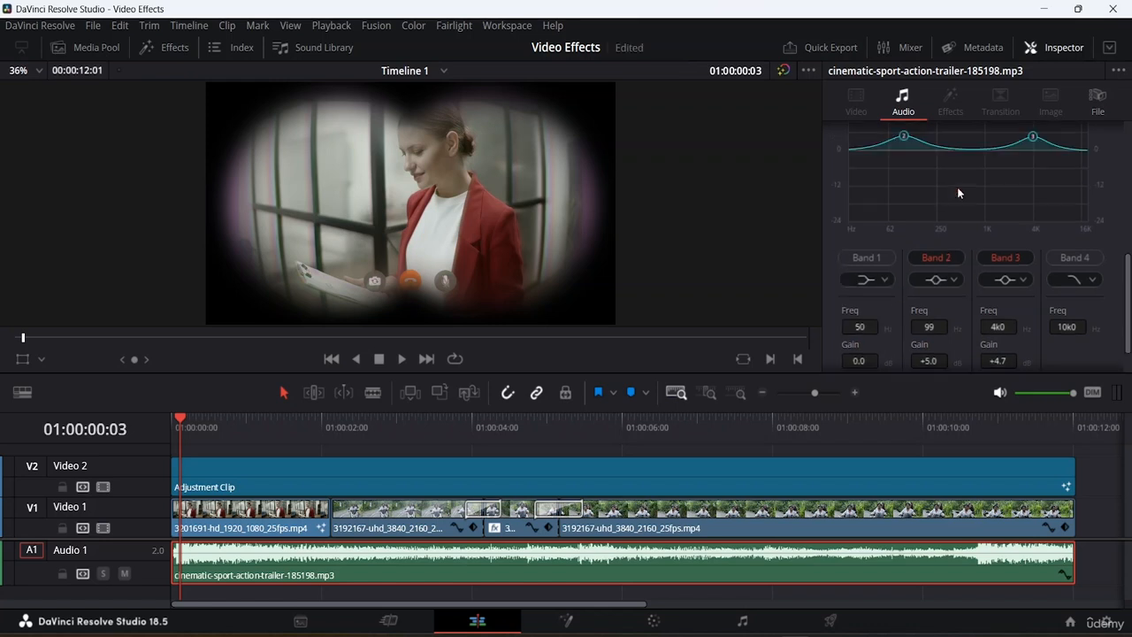
# - Play the timeline to preview the equalized music and review the Equalizer settings
pyautogui.press('space')
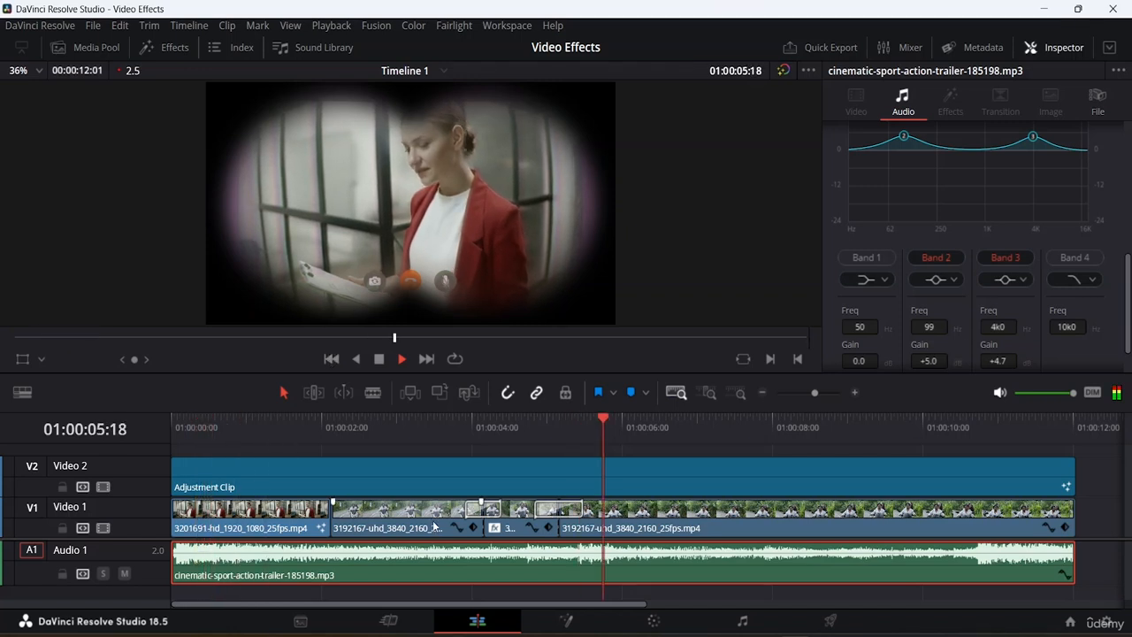
pyautogui.press('space')
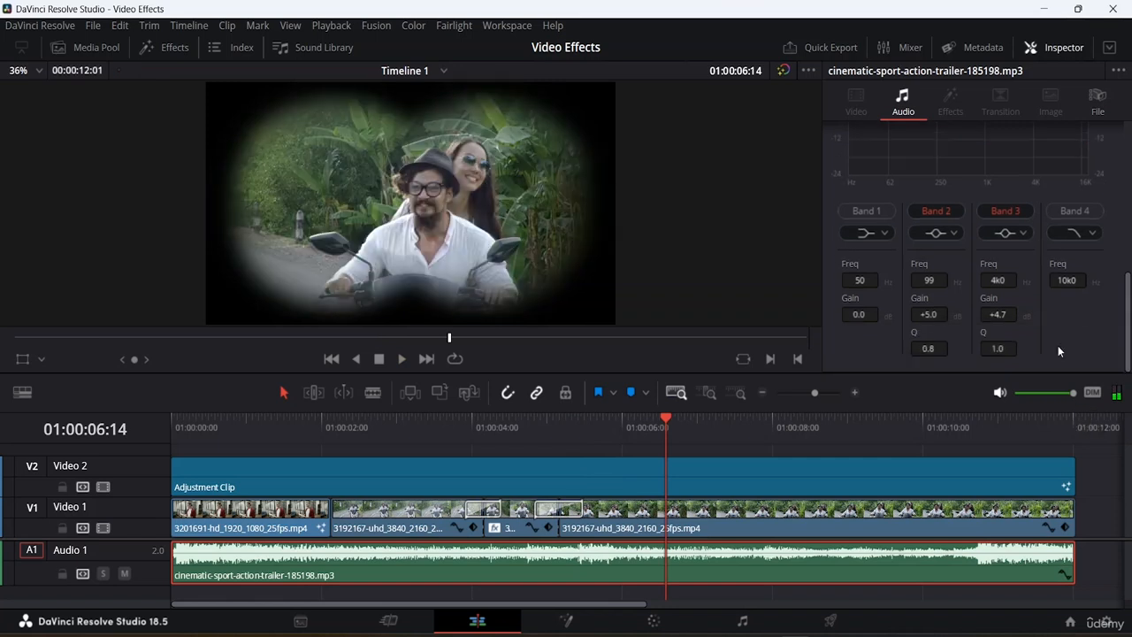
pyautogui.scroll(3, 1059, 340)
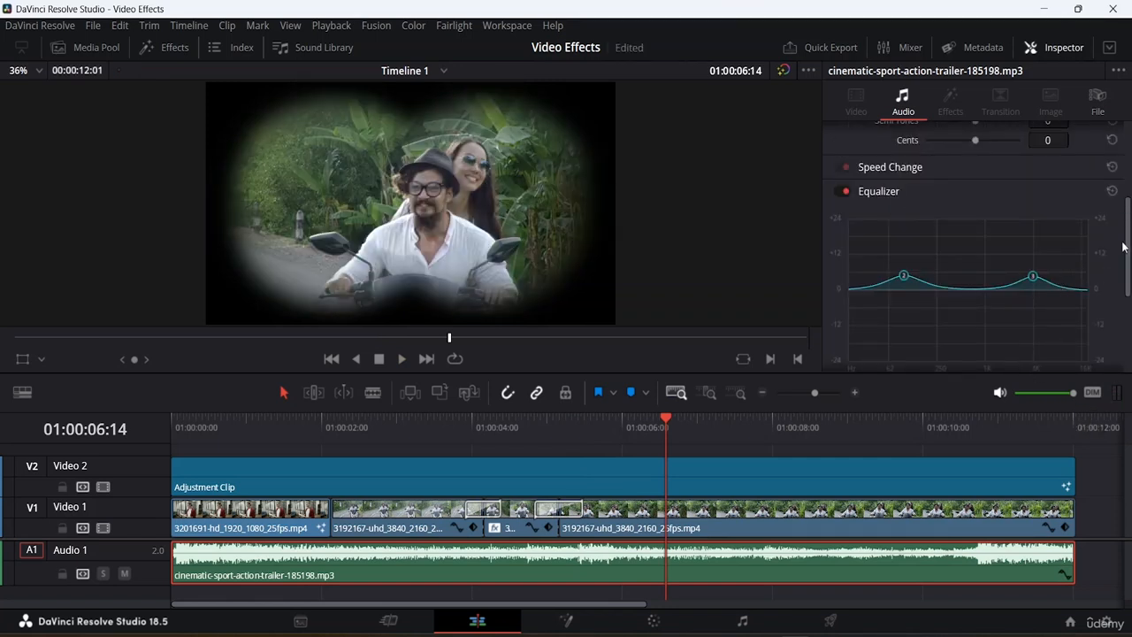
pyautogui.scroll(-5, 1123, 247)
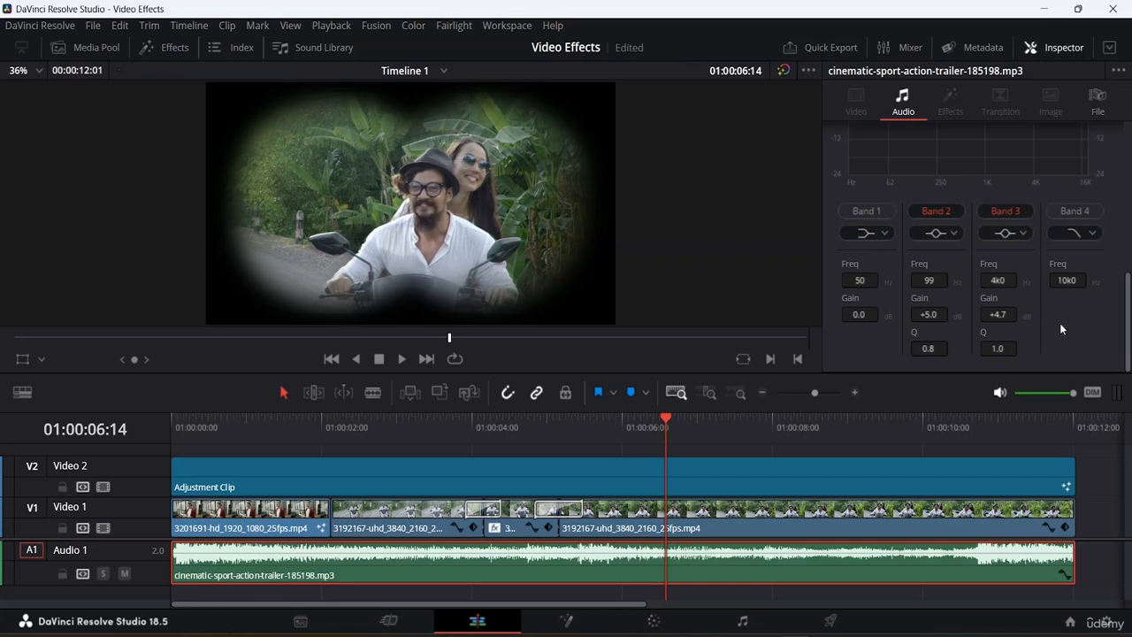
pyautogui.scroll(2, 1058, 263)
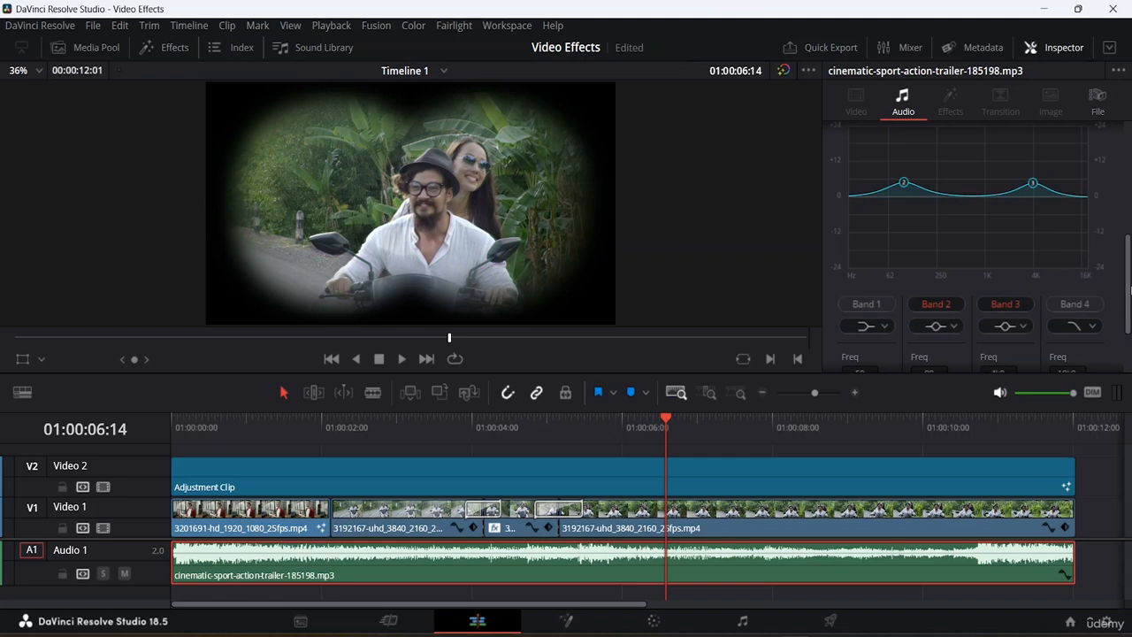
pyautogui.scroll(5, 1127, 296)
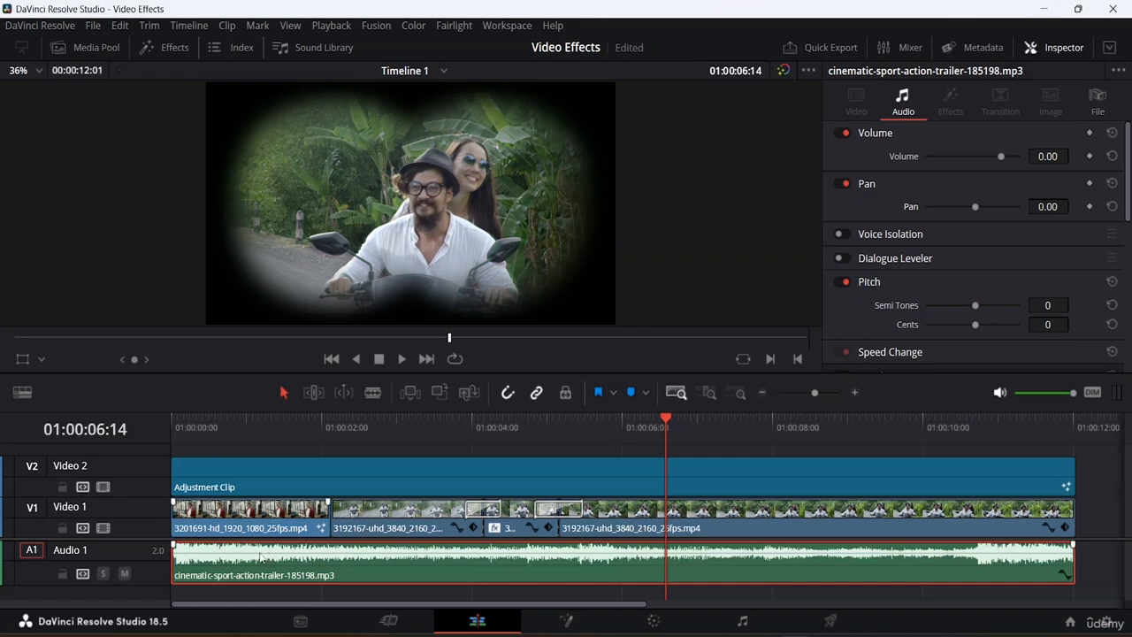
# - Lower the music clip's volume line to about -14.52 dB and play the timeline from the start
pyautogui.moveTo(256, 555)
pyautogui.mouseDown()
pyautogui.moveTo(256, 570)
pyautogui.moveTo(255, 550)
pyautogui.moveTo(246, 561)
pyautogui.mouseUp()
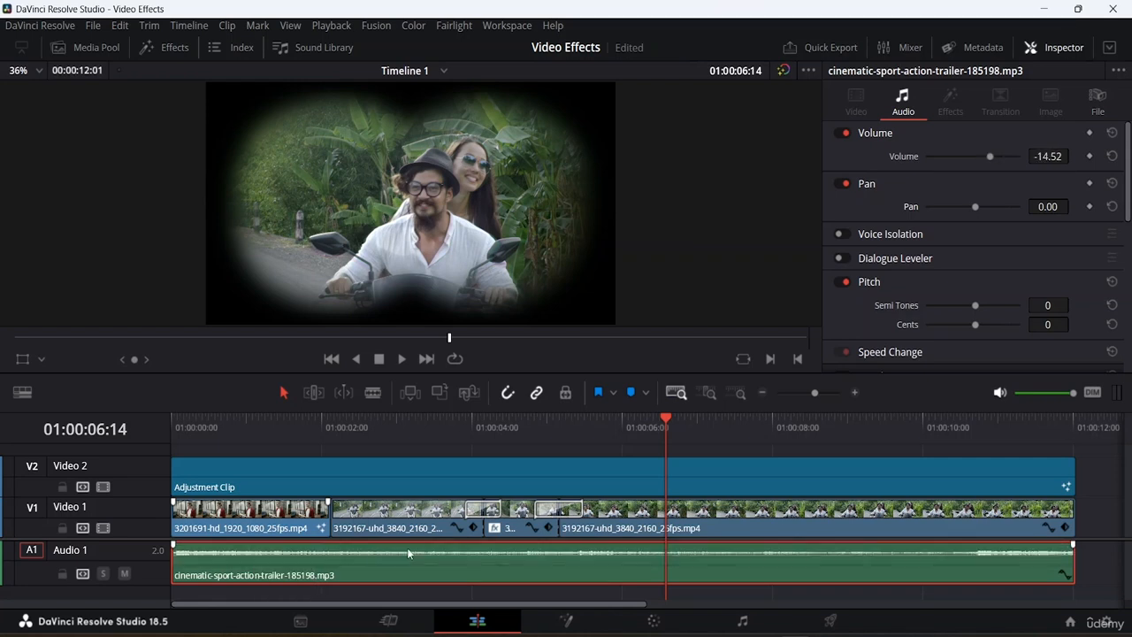
pyautogui.moveTo(665, 416); pyautogui.dragTo(2, 422)
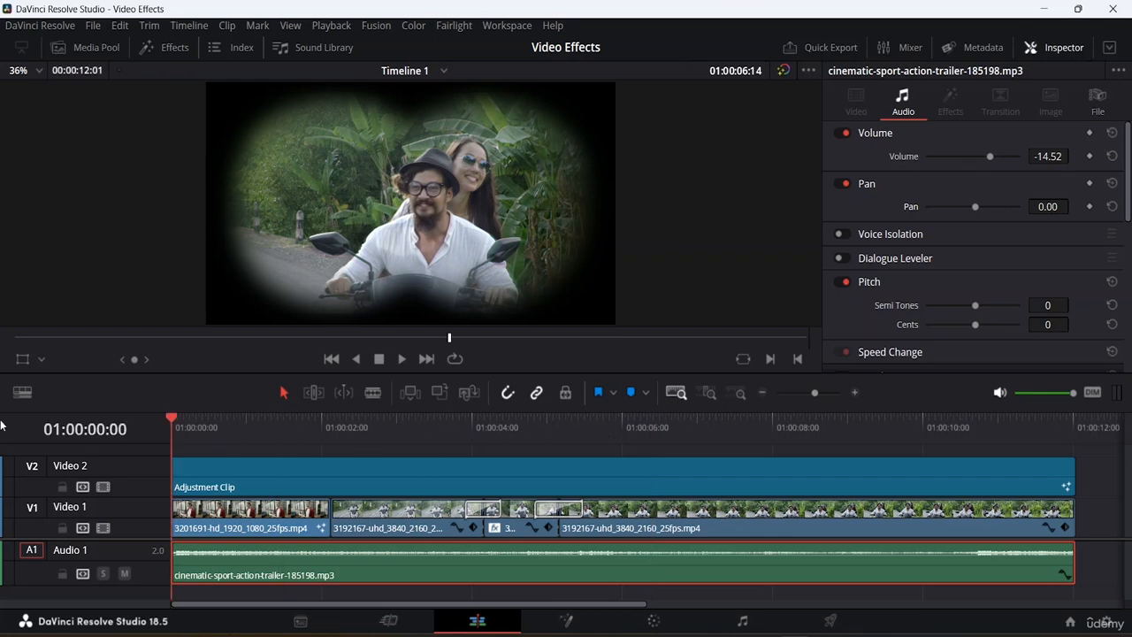
pyautogui.press('space')
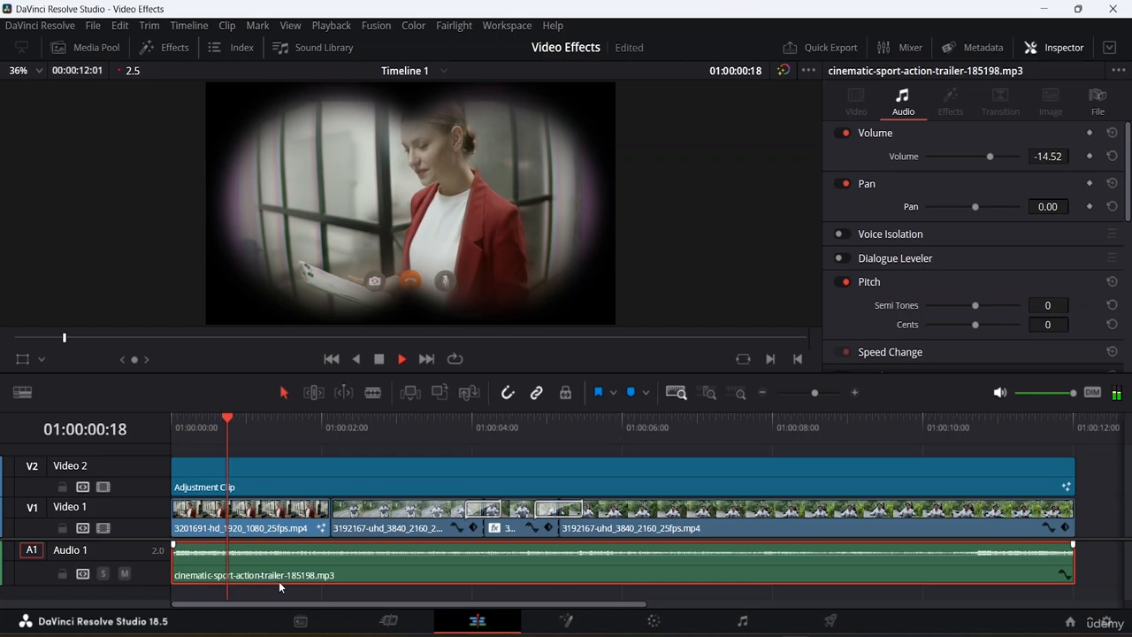
pyautogui.press('space')
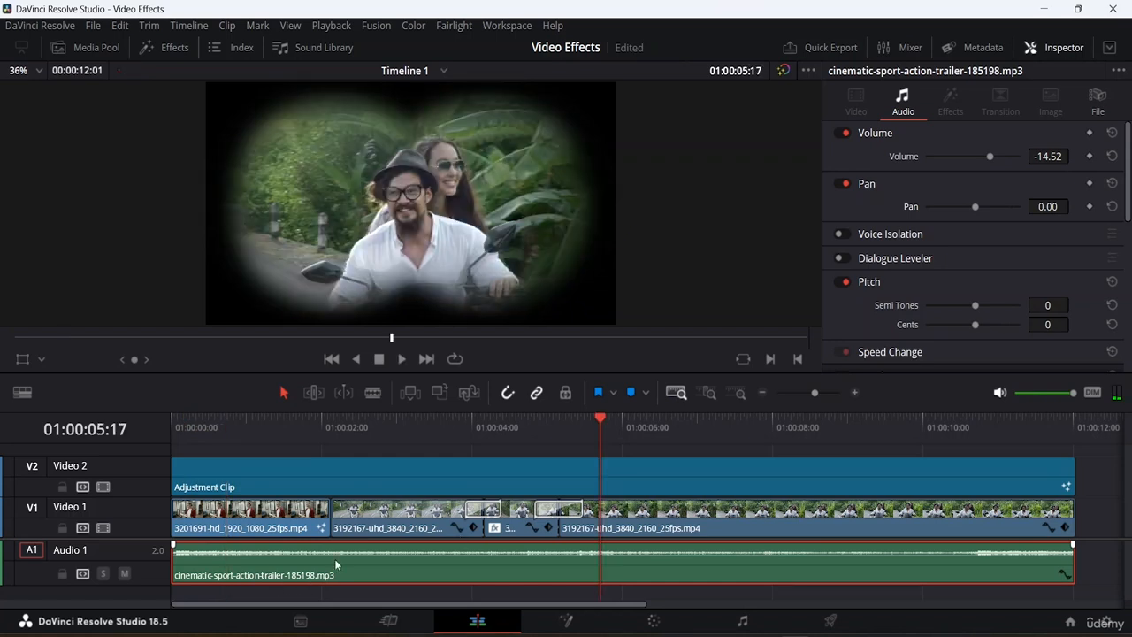
# - Raise the music clip's volume line back to 0 dB and play the timeline
pyautogui.moveTo(333, 559); pyautogui.dragTo(332, 552)
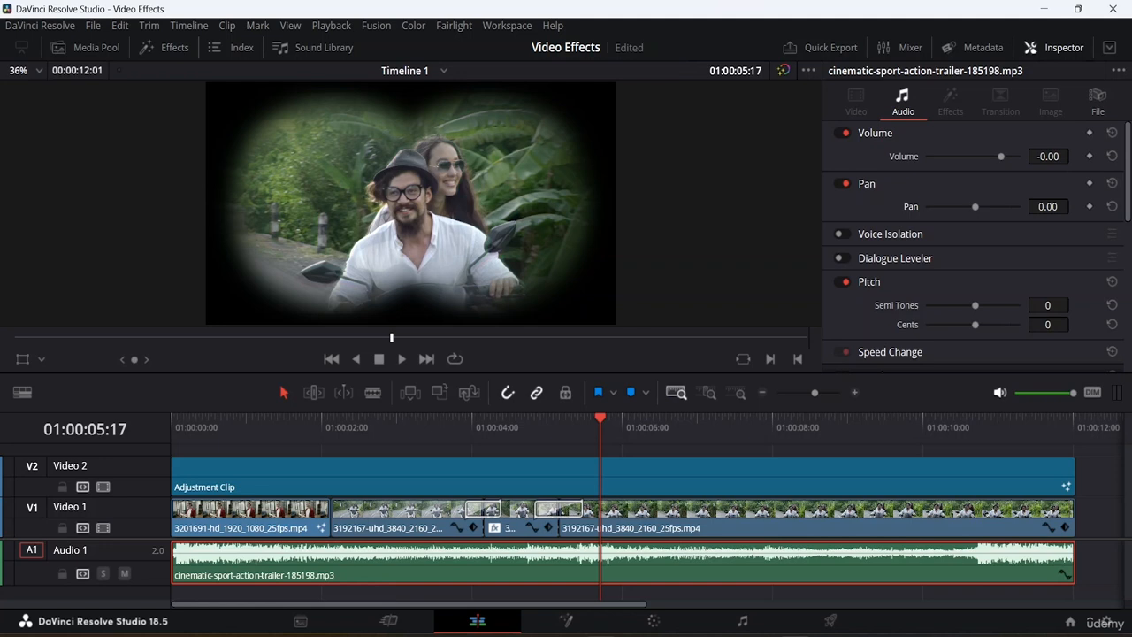
pyautogui.press('space')
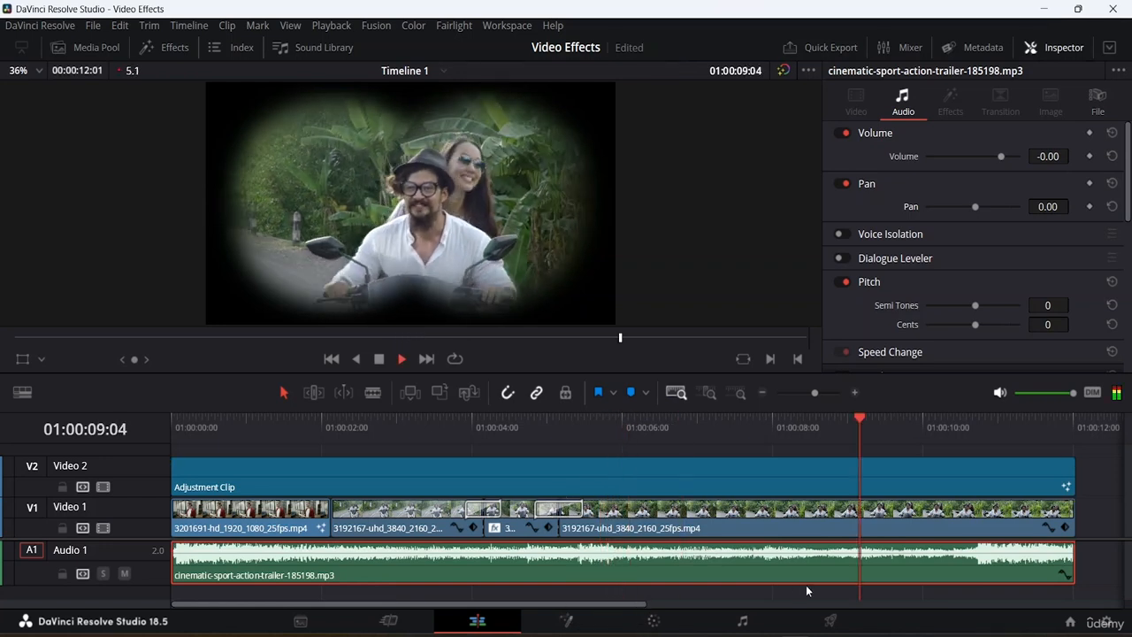
pyautogui.press('space')
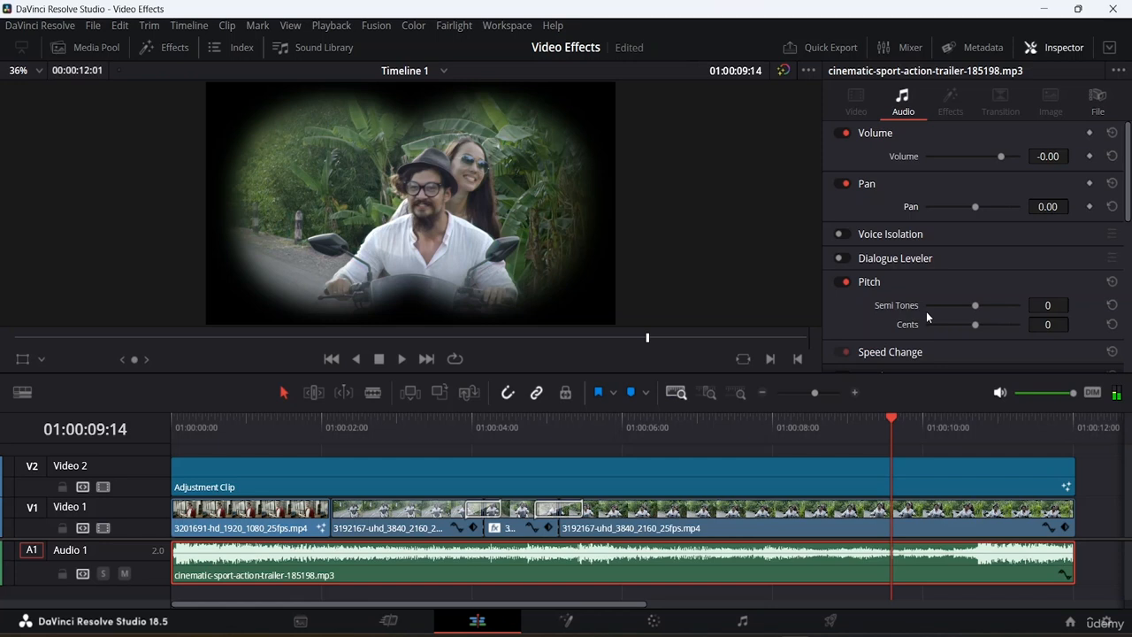
# - Open the Mixer, lower the A1 track fader slightly and play back the timeline
pyautogui.click(900, 47)
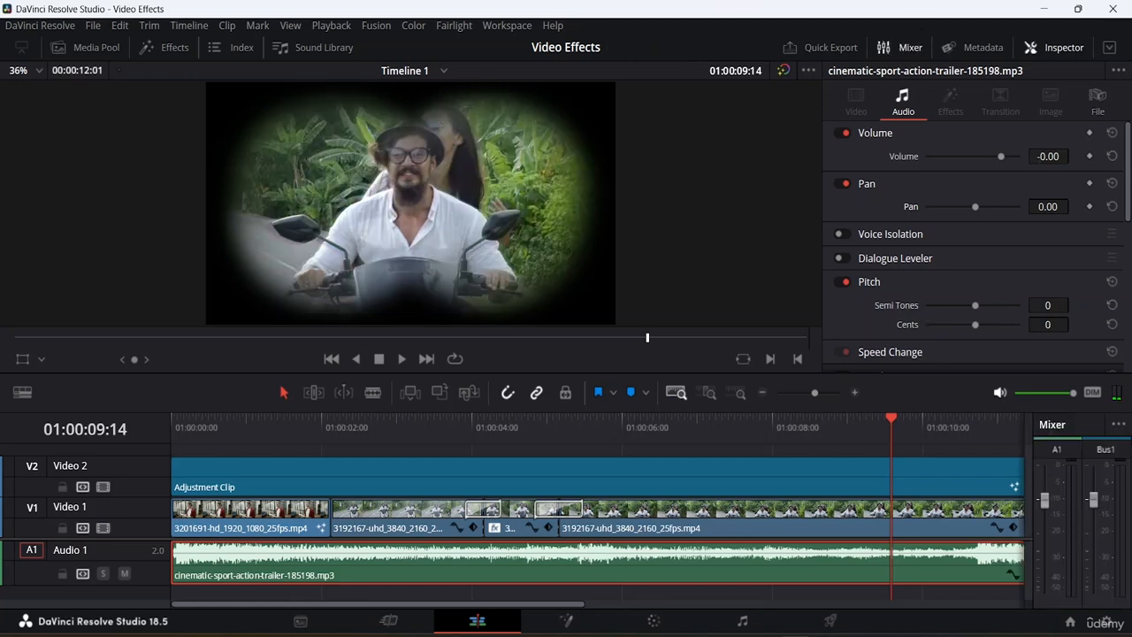
pyautogui.press('space')
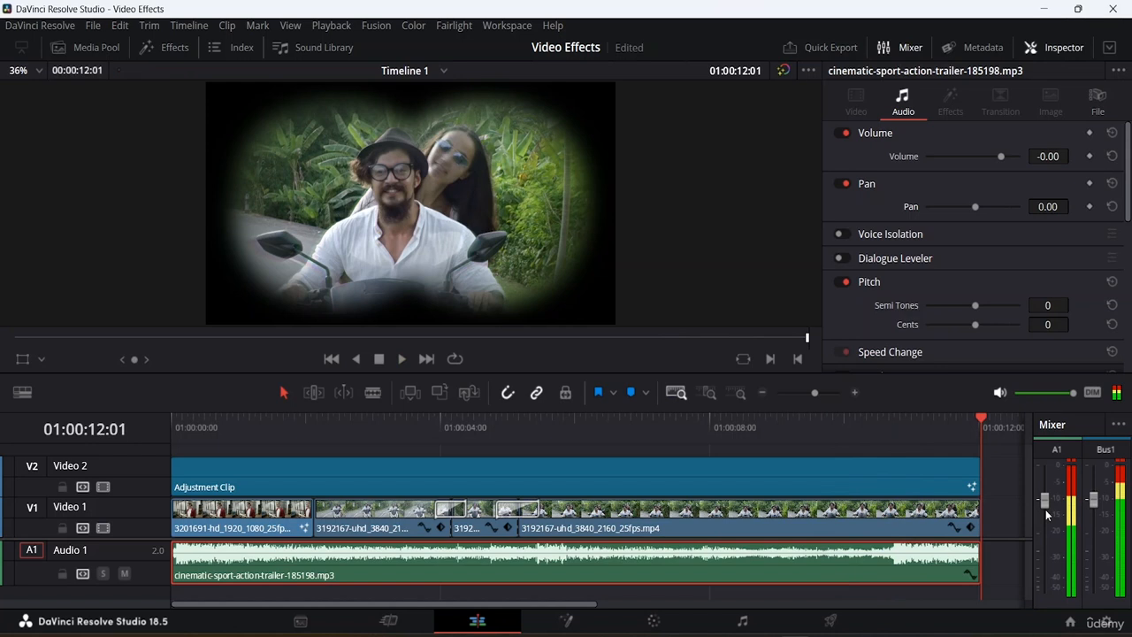
pyautogui.moveTo(1043, 501); pyautogui.dragTo(1043, 513)
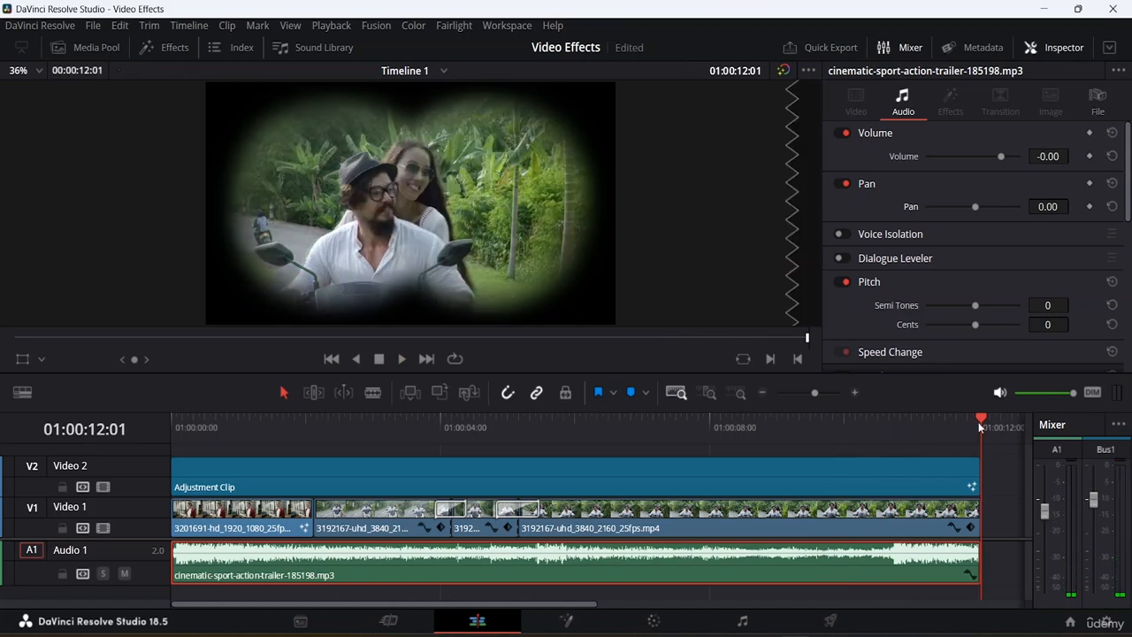
pyautogui.moveTo(979, 421); pyautogui.dragTo(539, 452)
pyautogui.press('space')
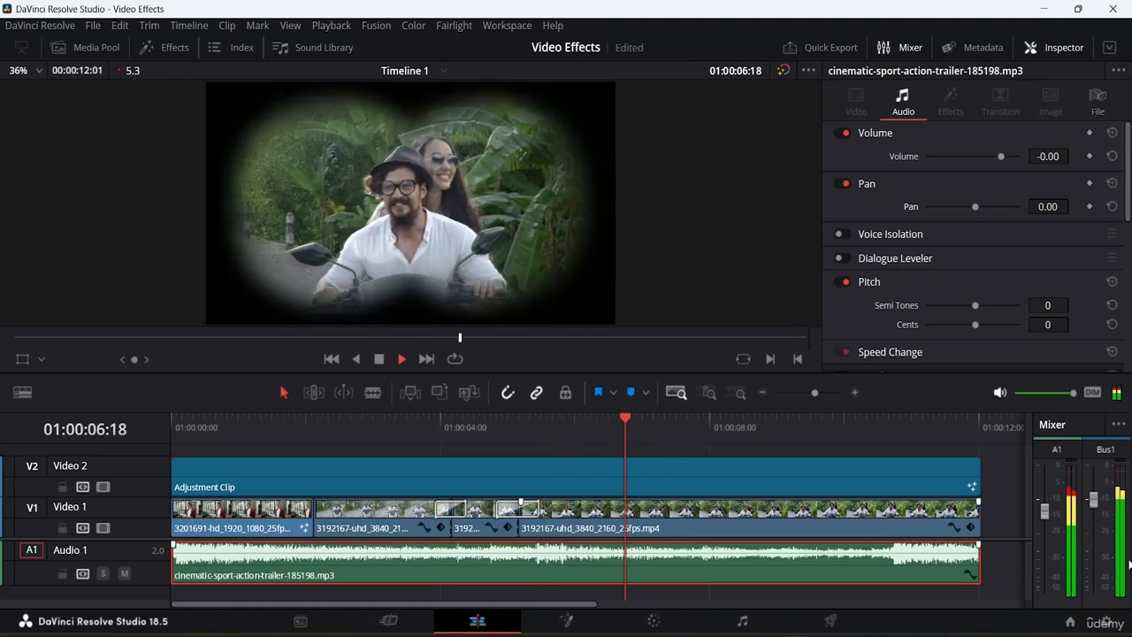
pyautogui.press('space')
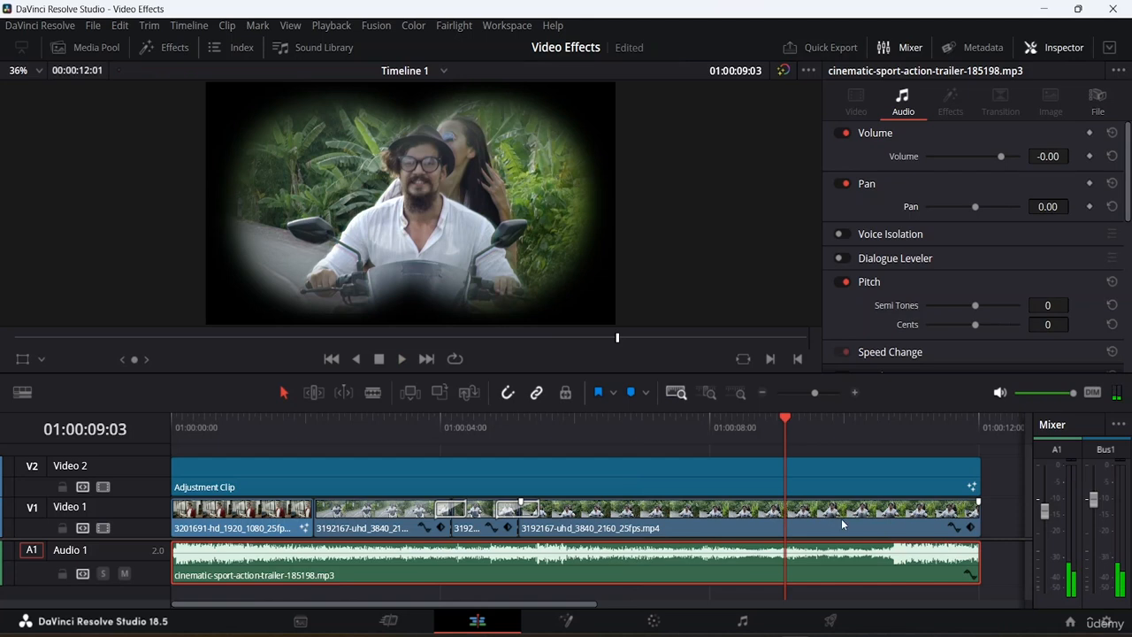
pyautogui.press('End')
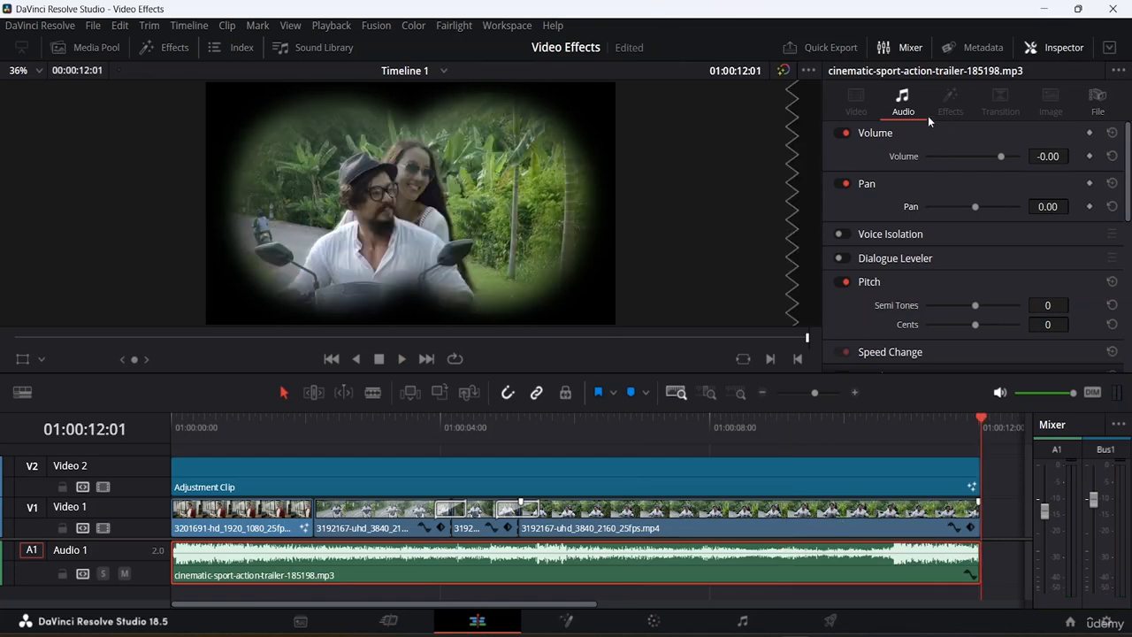
# - Close the Inspector and open the Audio Transitions in the Effects library
pyautogui.click(1054, 50)
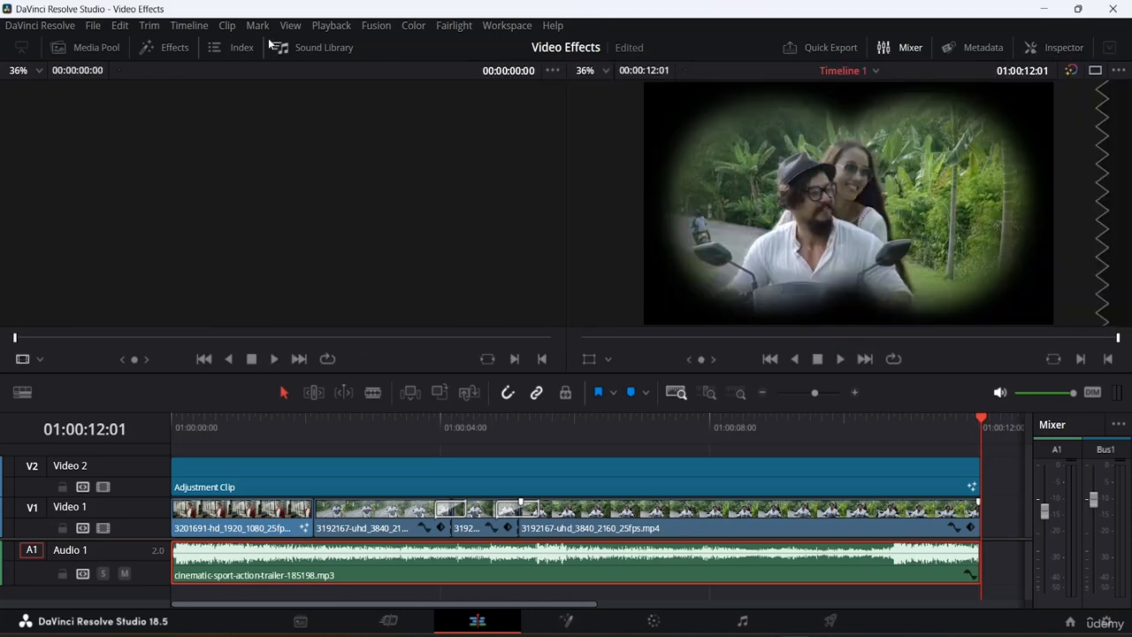
pyautogui.click(161, 50)
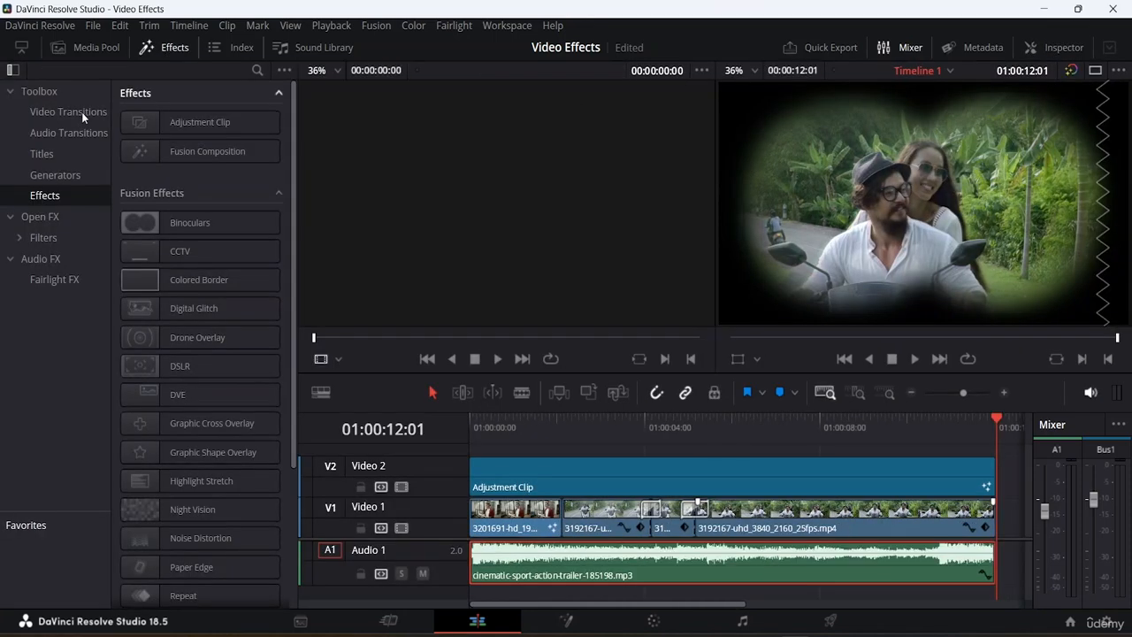
pyautogui.click(65, 133)
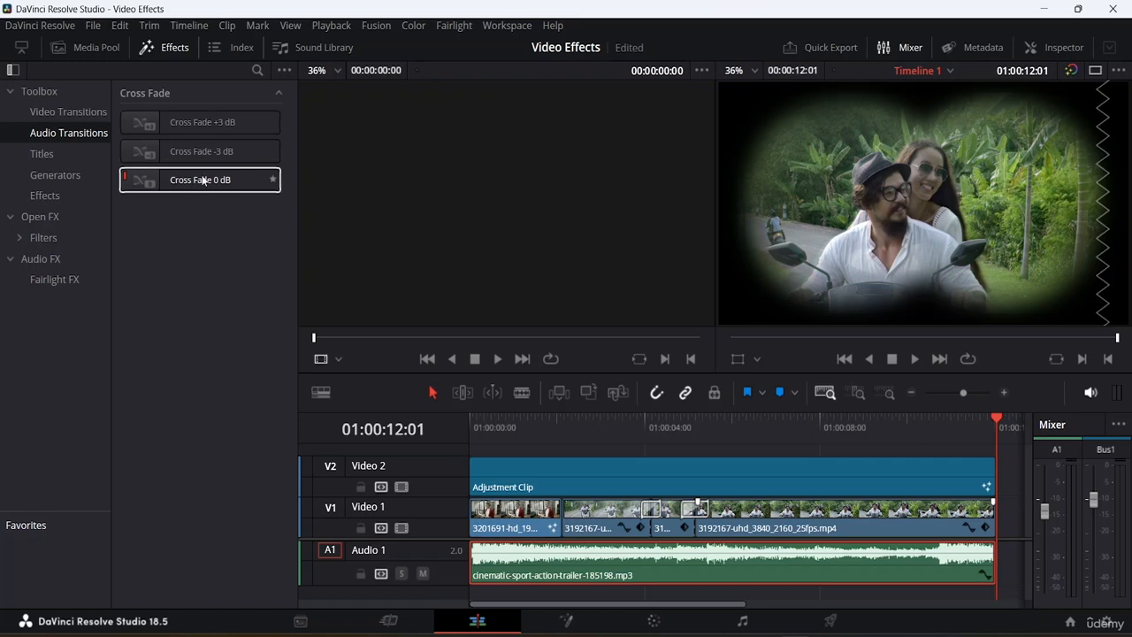
# - Try applying the Cross Fade 0 dB transition to the start of the music clip
pyautogui.moveTo(202, 180); pyautogui.dragTo(563, 576)
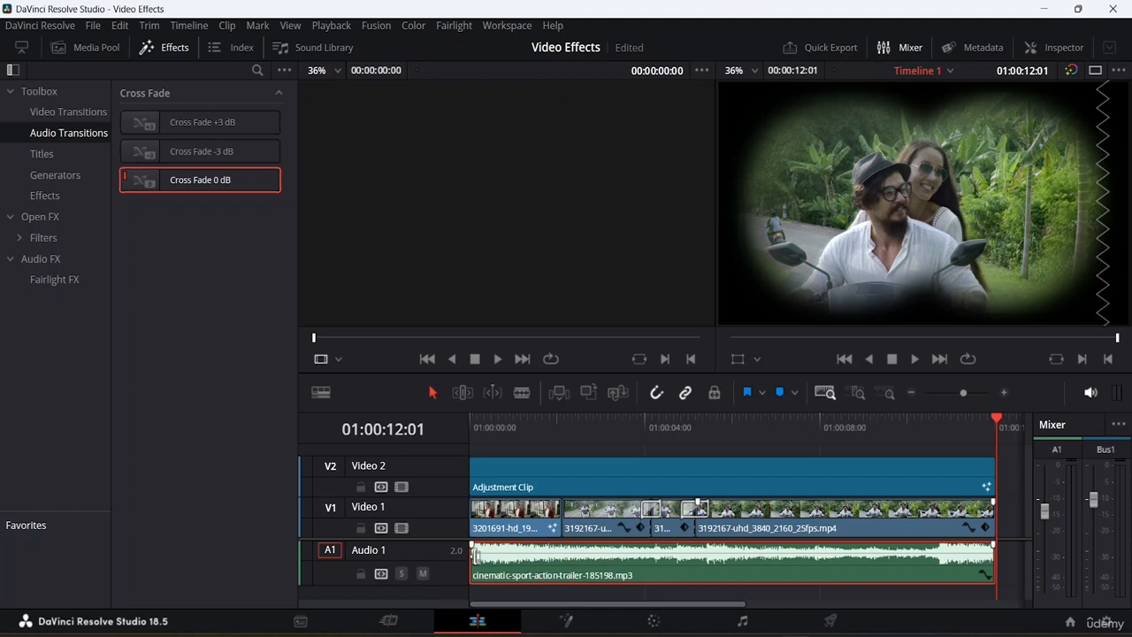
pyautogui.moveTo(471, 545)
pyautogui.mouseDown()
pyautogui.moveTo(487, 544)
pyautogui.moveTo(453, 539)
pyautogui.mouseUp()
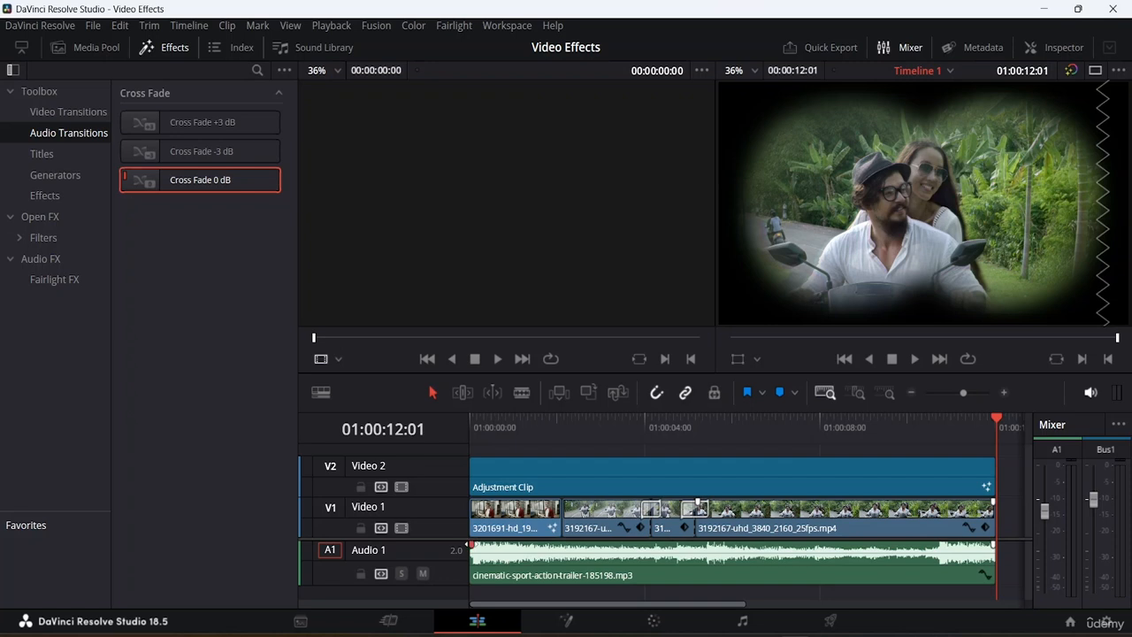
# - Drag the music clip's fade-in handle to create a fade-in of about 1.5 seconds and play the timeline
pyautogui.moveTo(469, 545); pyautogui.dragTo(501, 545)
pyautogui.moveTo(485, 560); pyautogui.dragTo(535, 544)
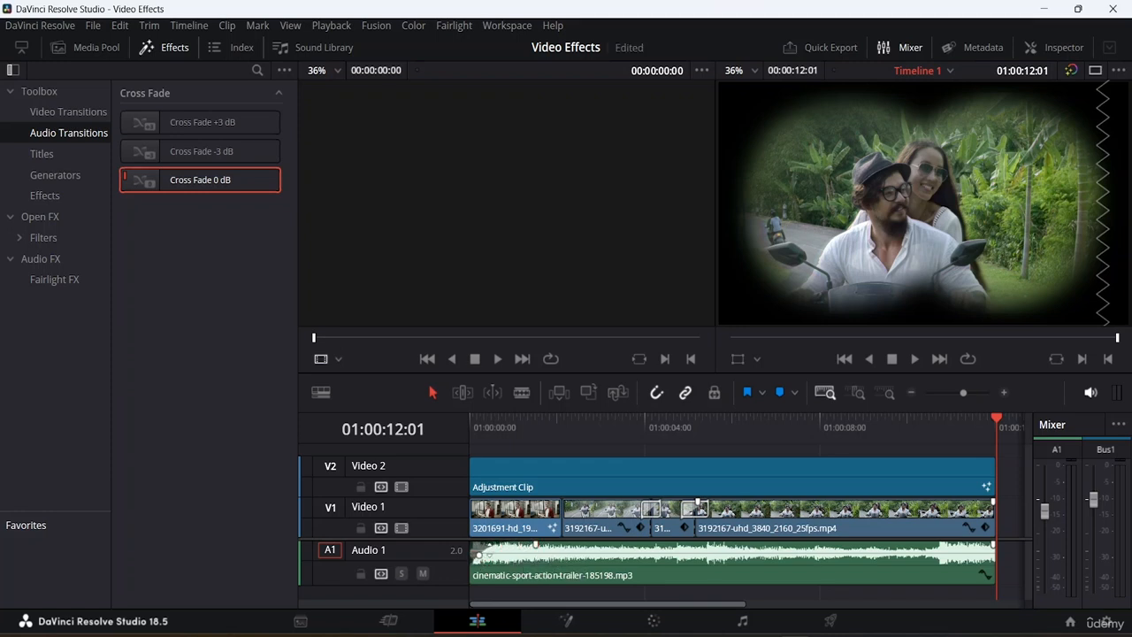
pyautogui.press('space')
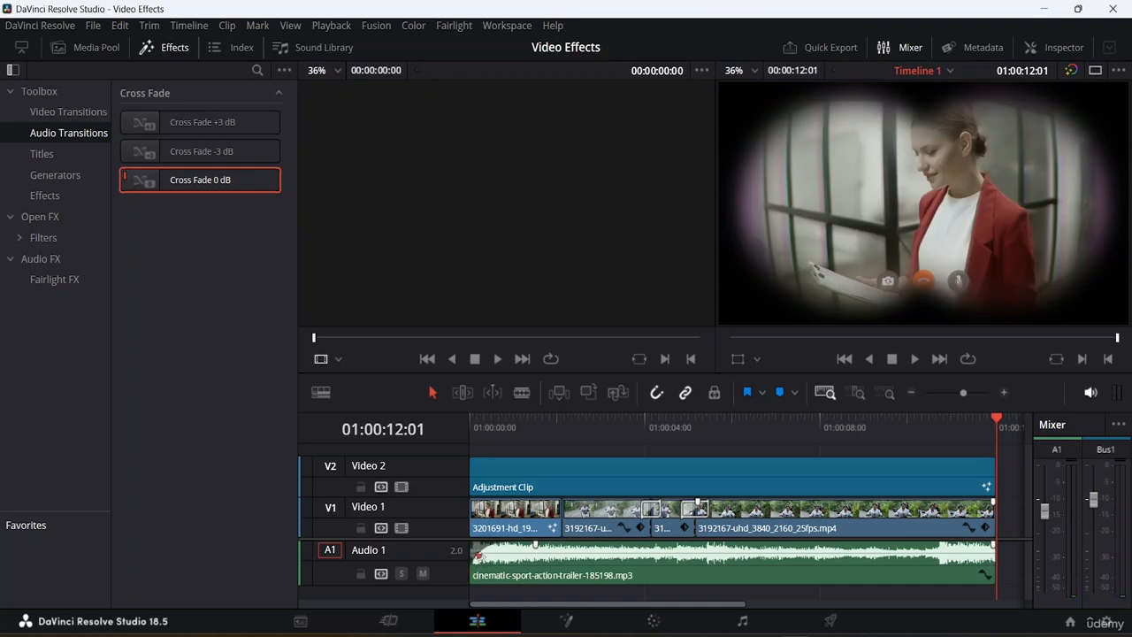
# - Add a fade-out of about 1 second at the end of the music clip and play the timeline from the start
pyautogui.moveTo(476, 552); pyautogui.dragTo(503, 551)
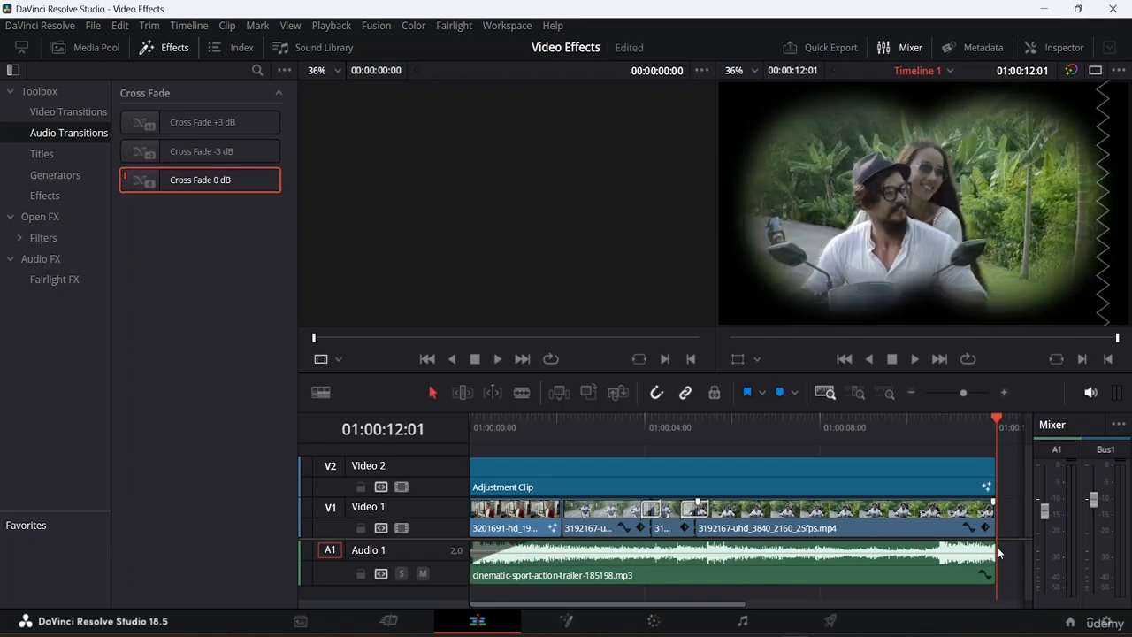
pyautogui.moveTo(998, 547); pyautogui.dragTo(946, 545)
pyautogui.moveTo(983, 552); pyautogui.dragTo(981, 552)
pyautogui.moveTo(997, 415); pyautogui.dragTo(131, 482)
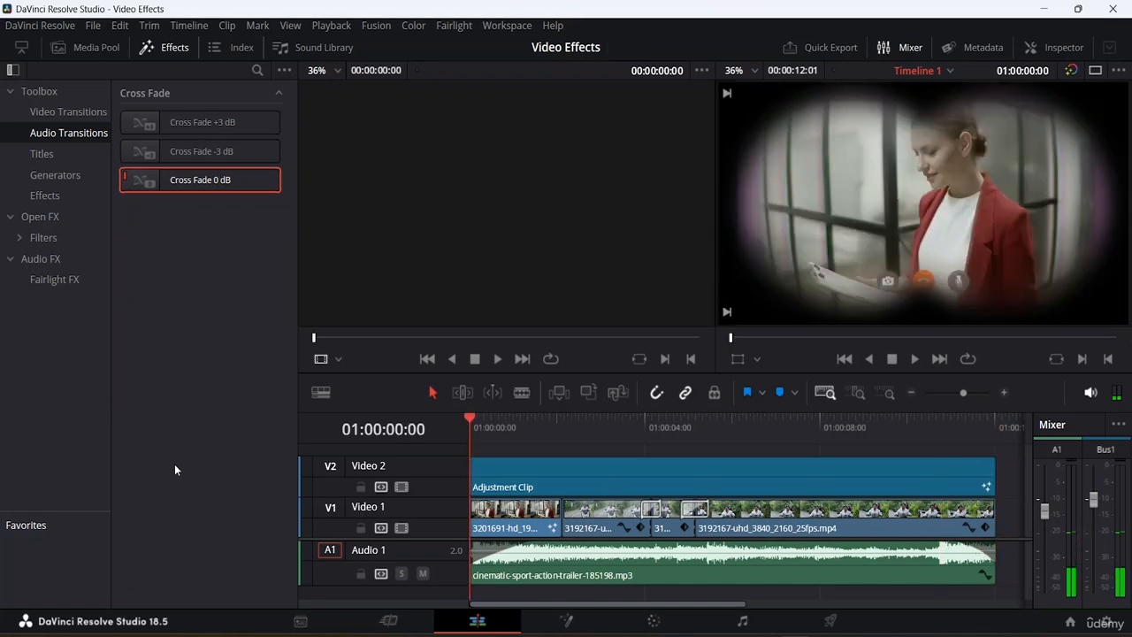
pyautogui.press('space')
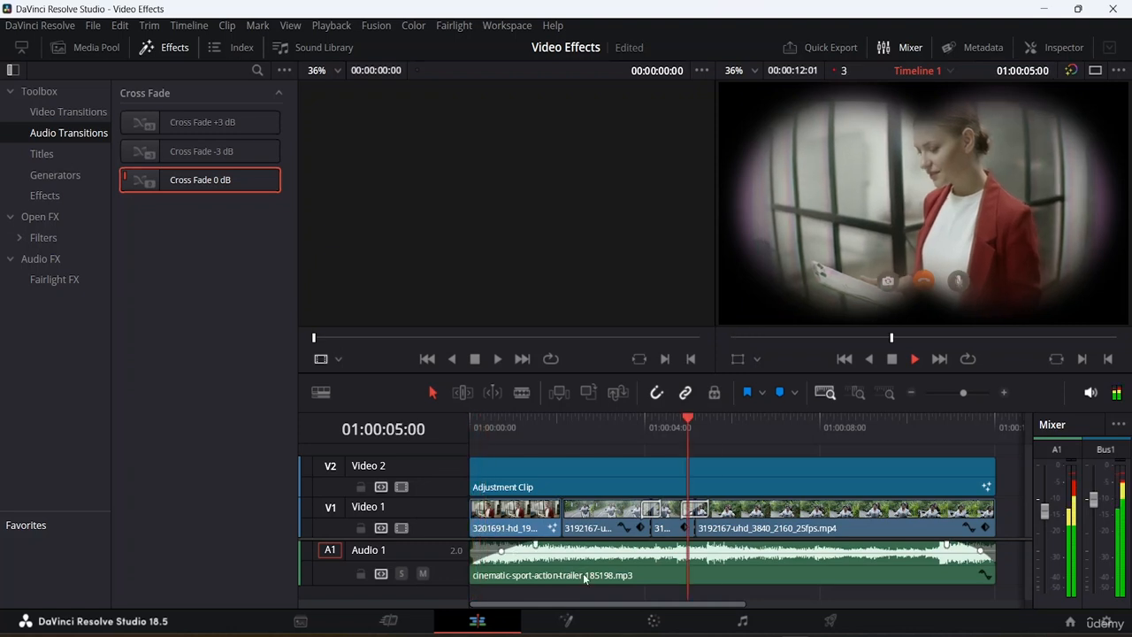
pyautogui.press('space')
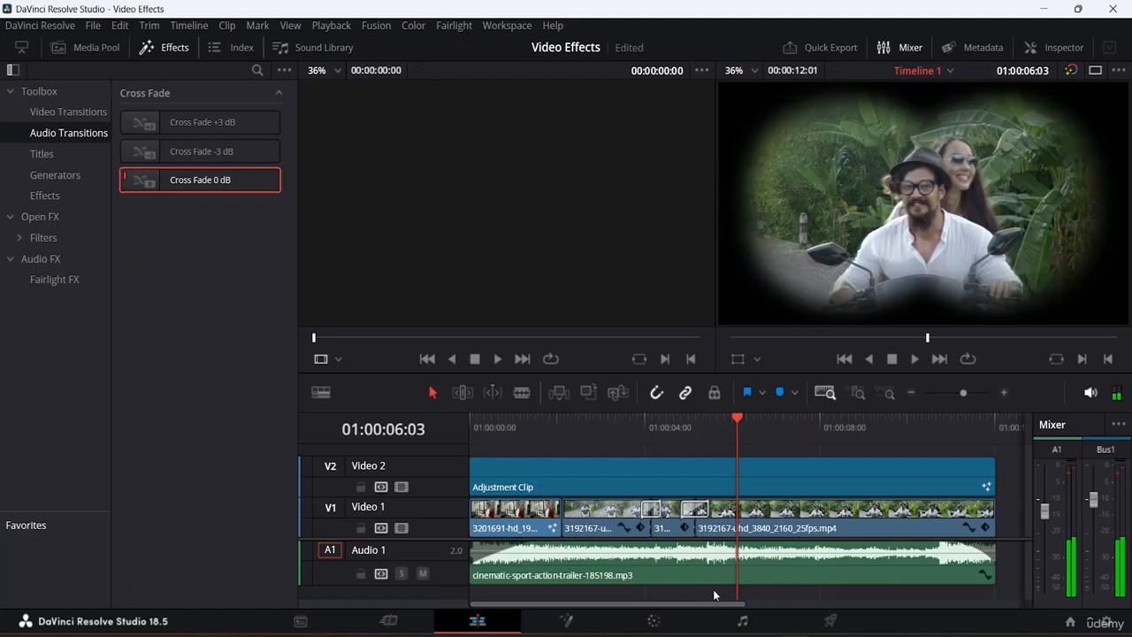
pyautogui.moveTo(716, 582)
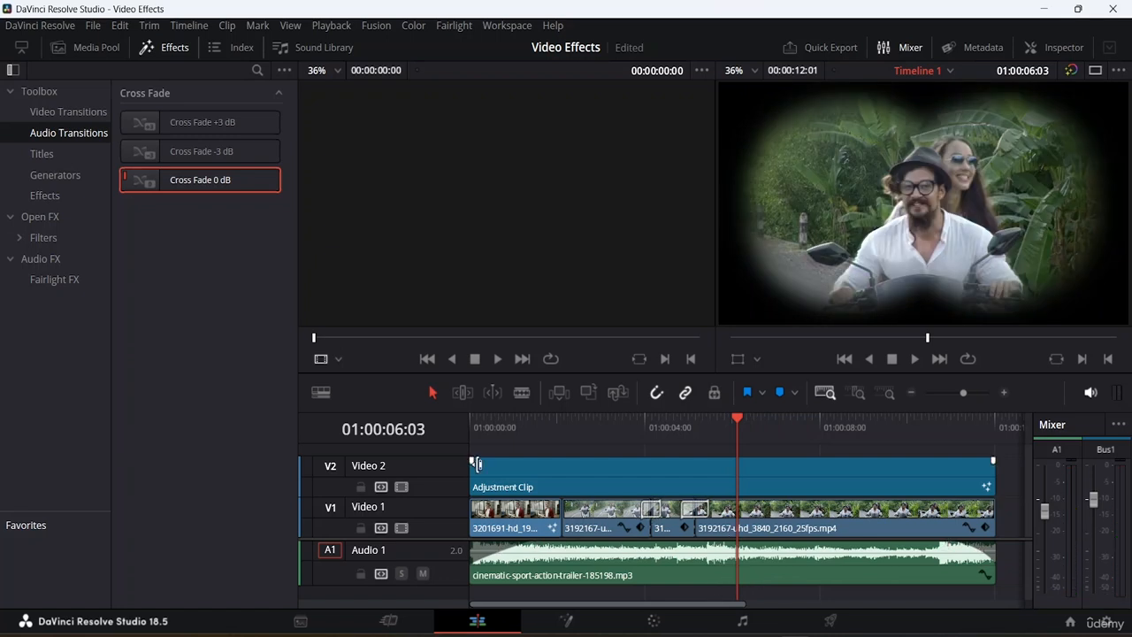
pyautogui.moveTo(503, 584)
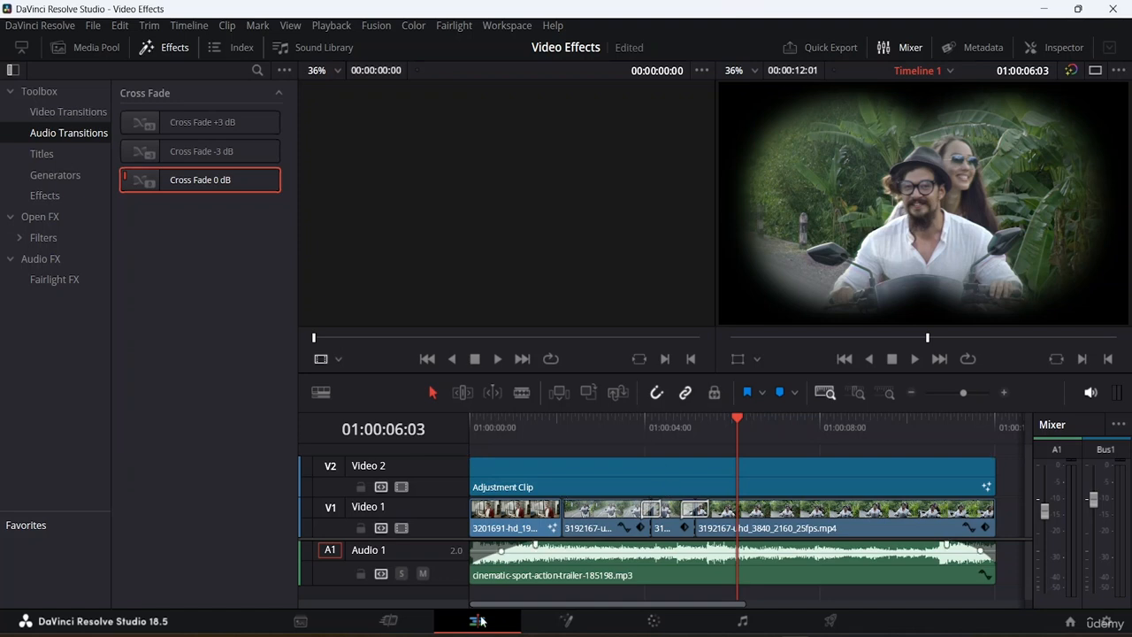